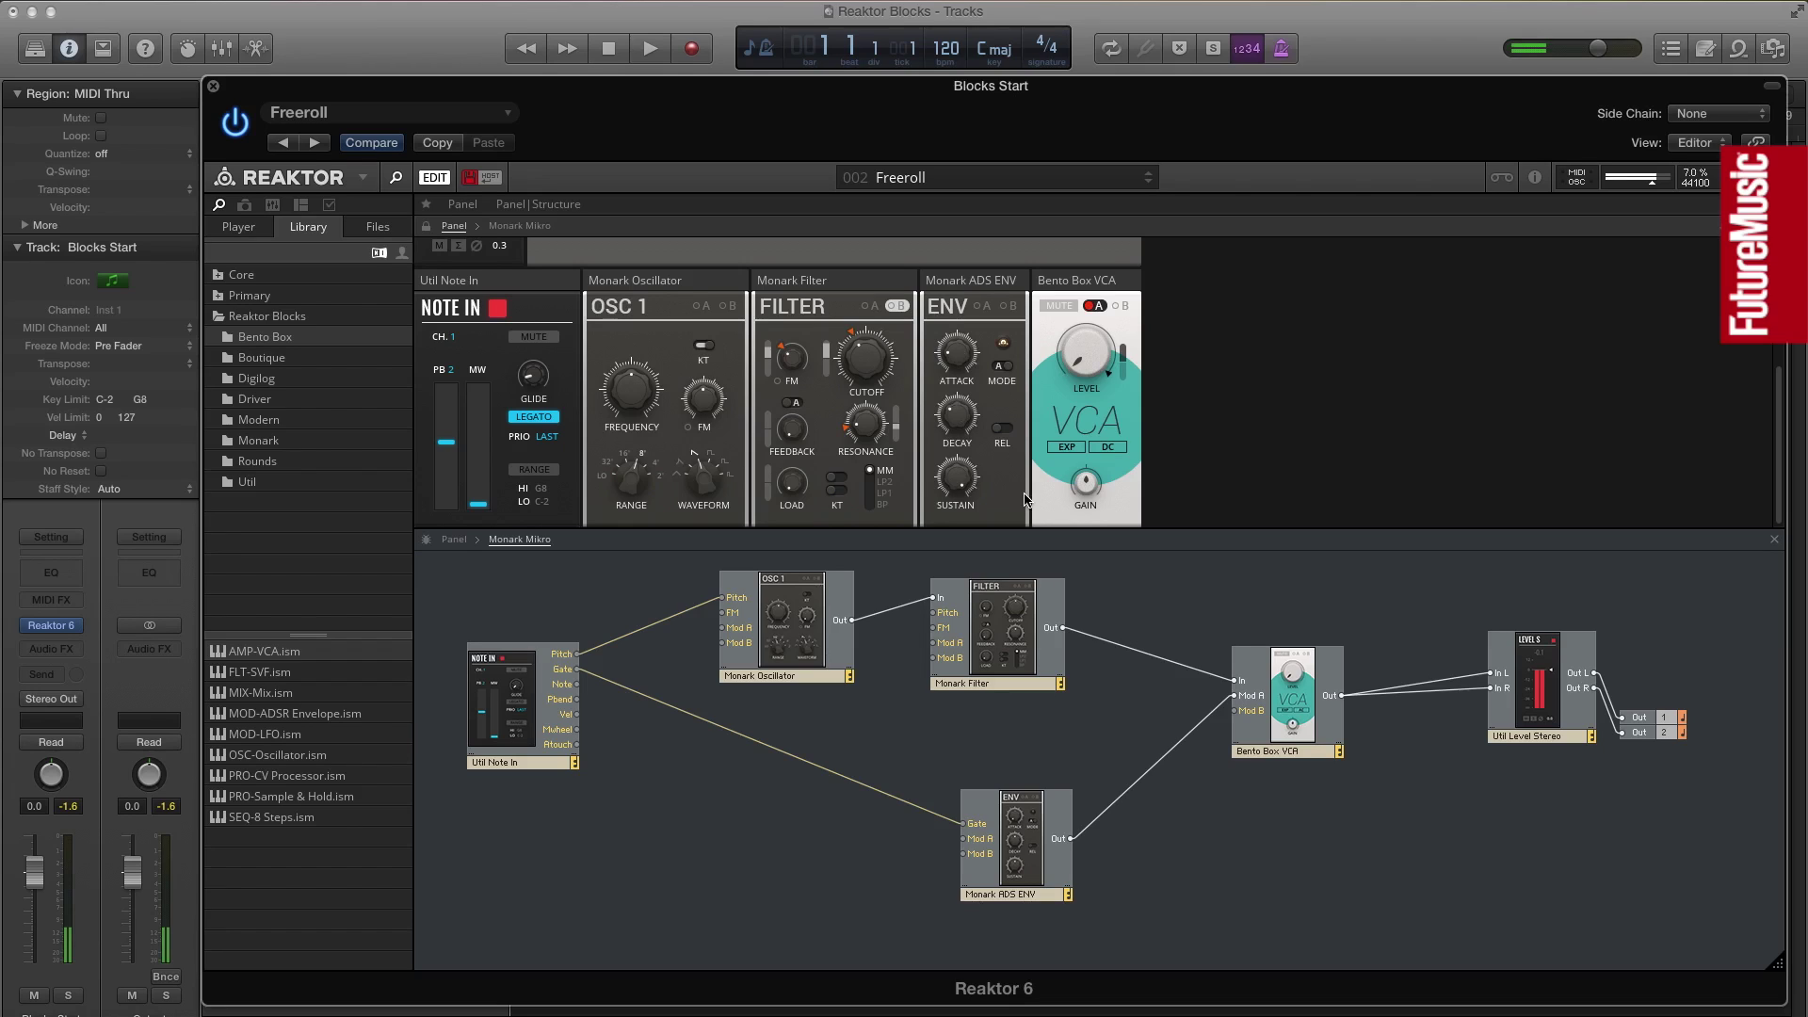
Set the envelope attack to about 41.7, sustain to about 15.6 and decay to about 38.
{"action": "mouse_move", "coordinate": [873, 321]}
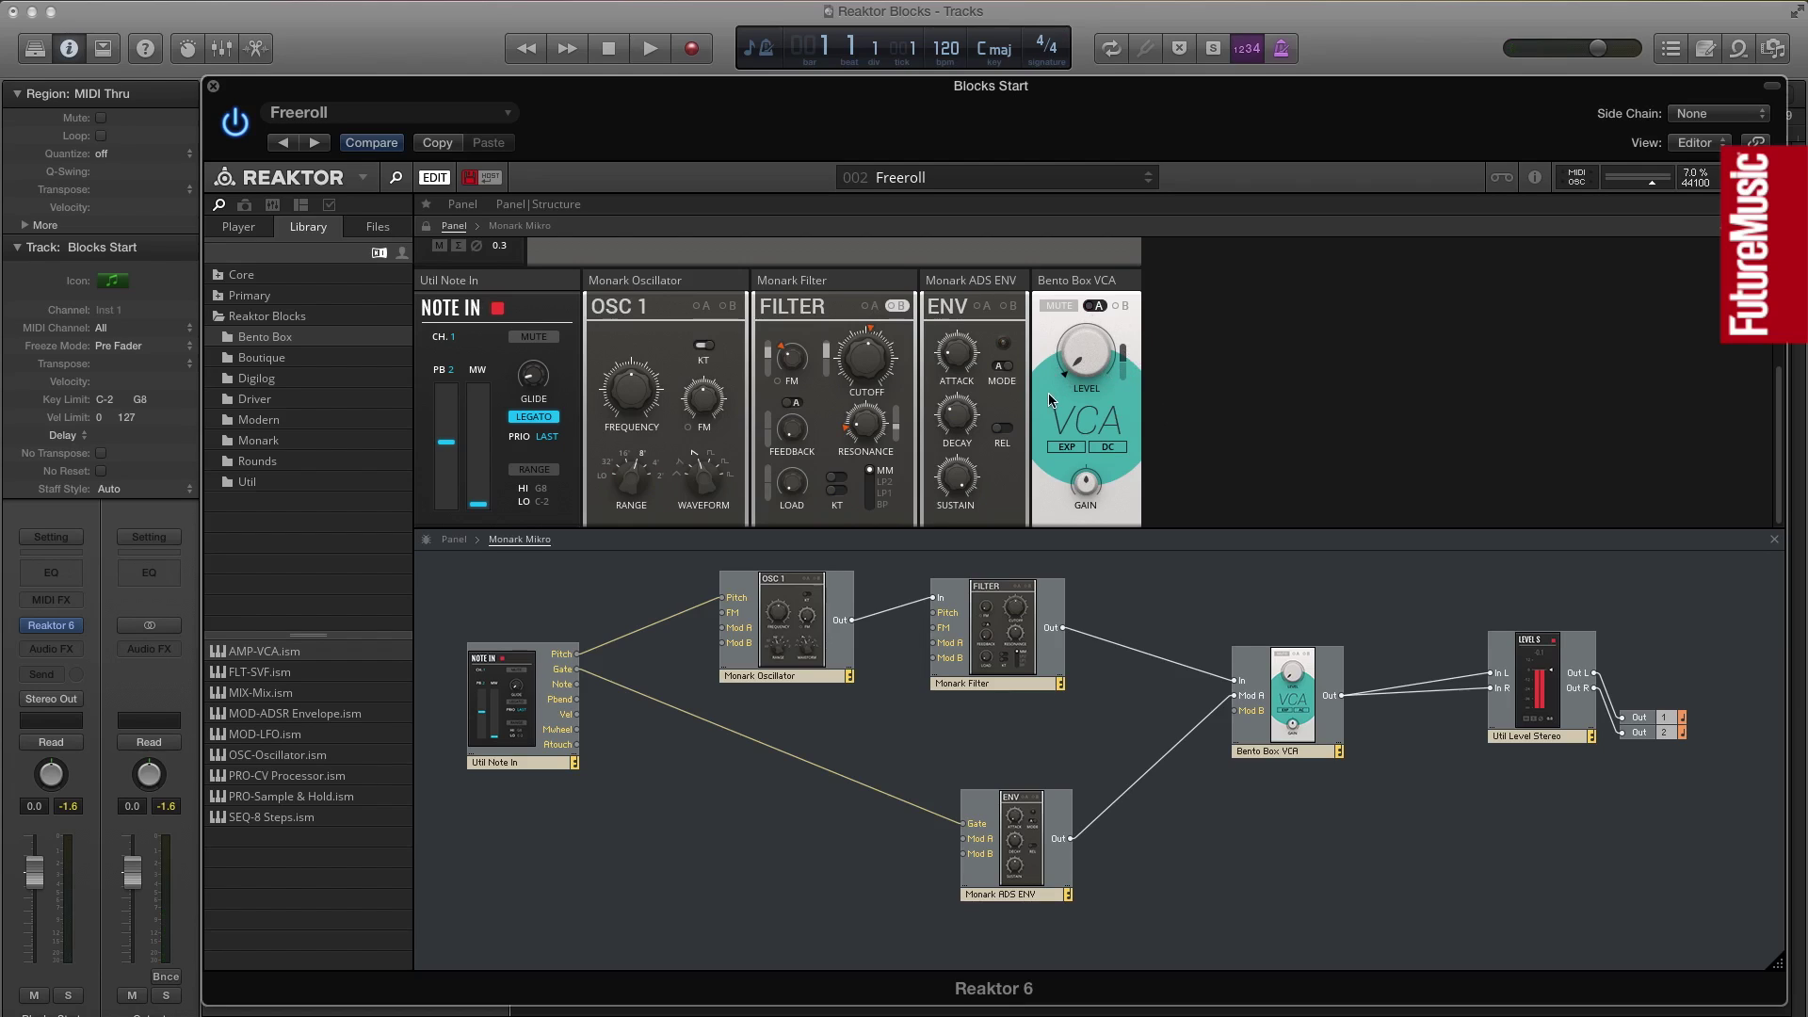
{"action": "left_click_drag", "start_coordinate": [965, 356], "coordinate": [958, 287]}
{"action": "left_click_drag", "start_coordinate": [966, 415], "coordinate": [956, 373]}
{"action": "left_click", "coordinate": [956, 478]}
{"action": "left_click_drag", "start_coordinate": [965, 480], "coordinate": [976, 523]}
{"action": "left_click_drag", "start_coordinate": [958, 417], "coordinate": [959, 484]}
Patch the mod wheel into Filter Mod B, enable the A mod slot, and lower the cutoff slightly.
{"action": "left_click_drag", "start_coordinate": [576, 729], "coordinate": [938, 645]}
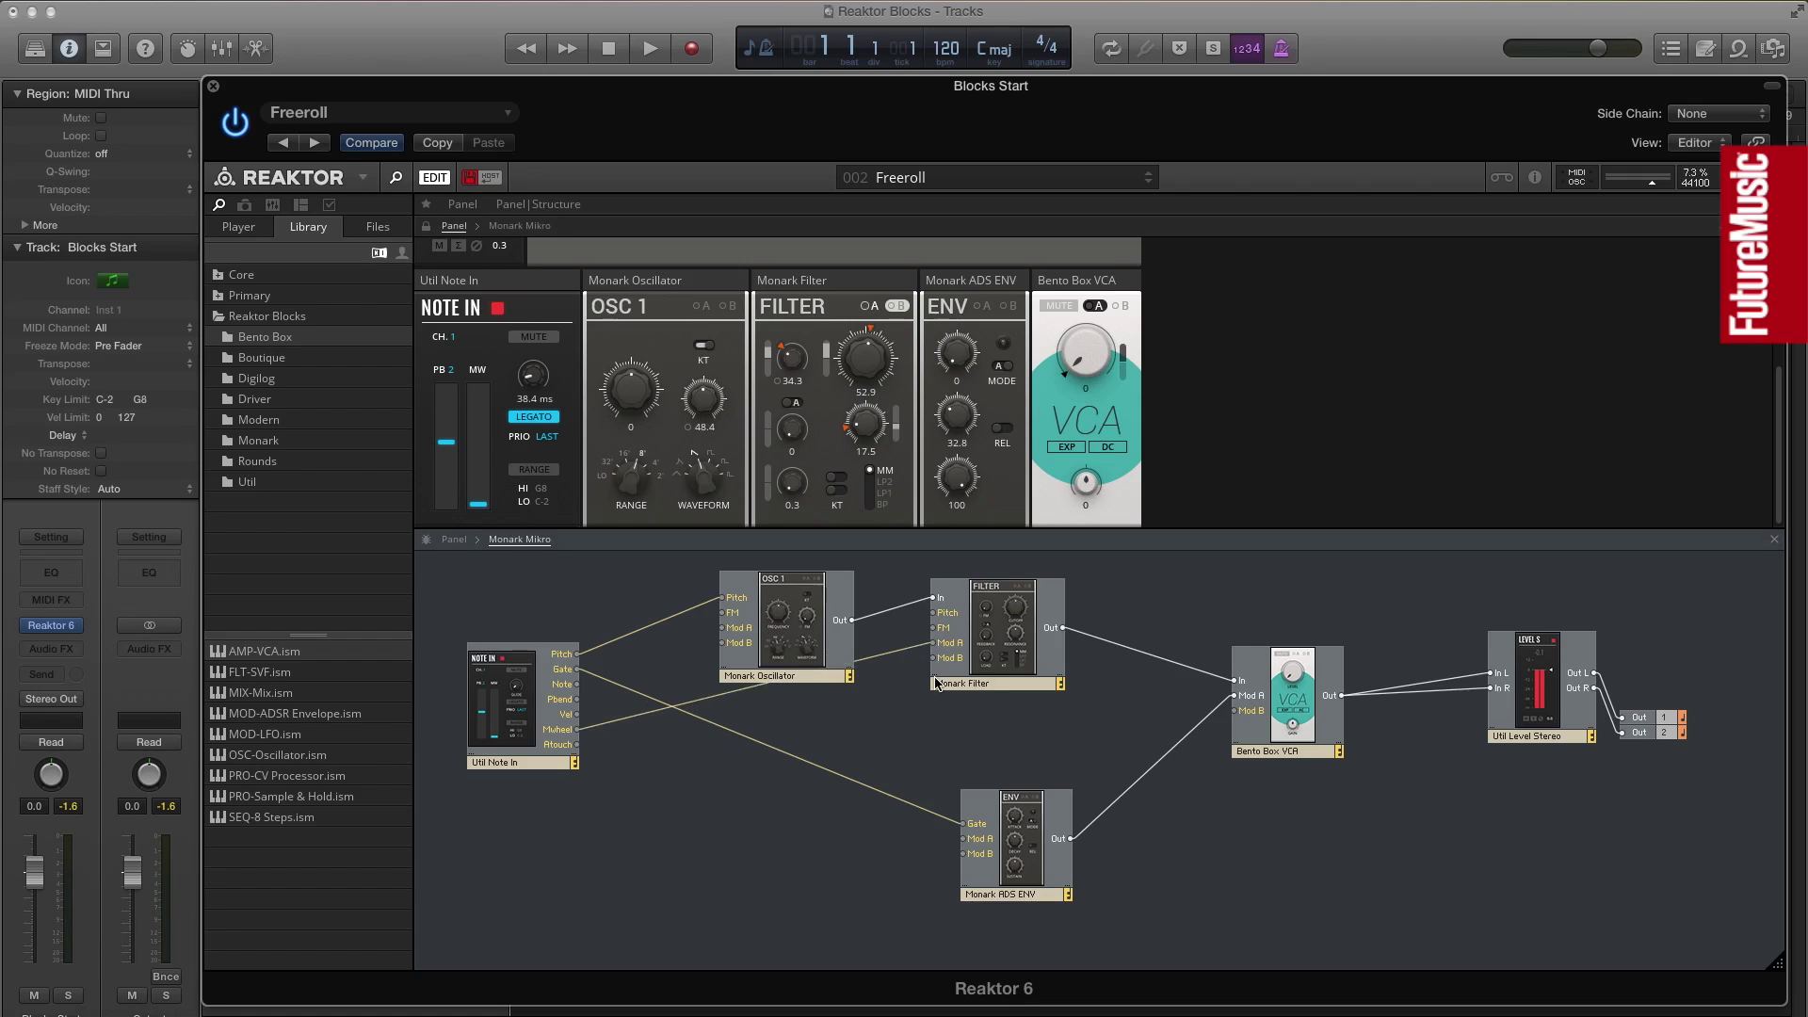
{"action": "left_click", "coordinate": [870, 307]}
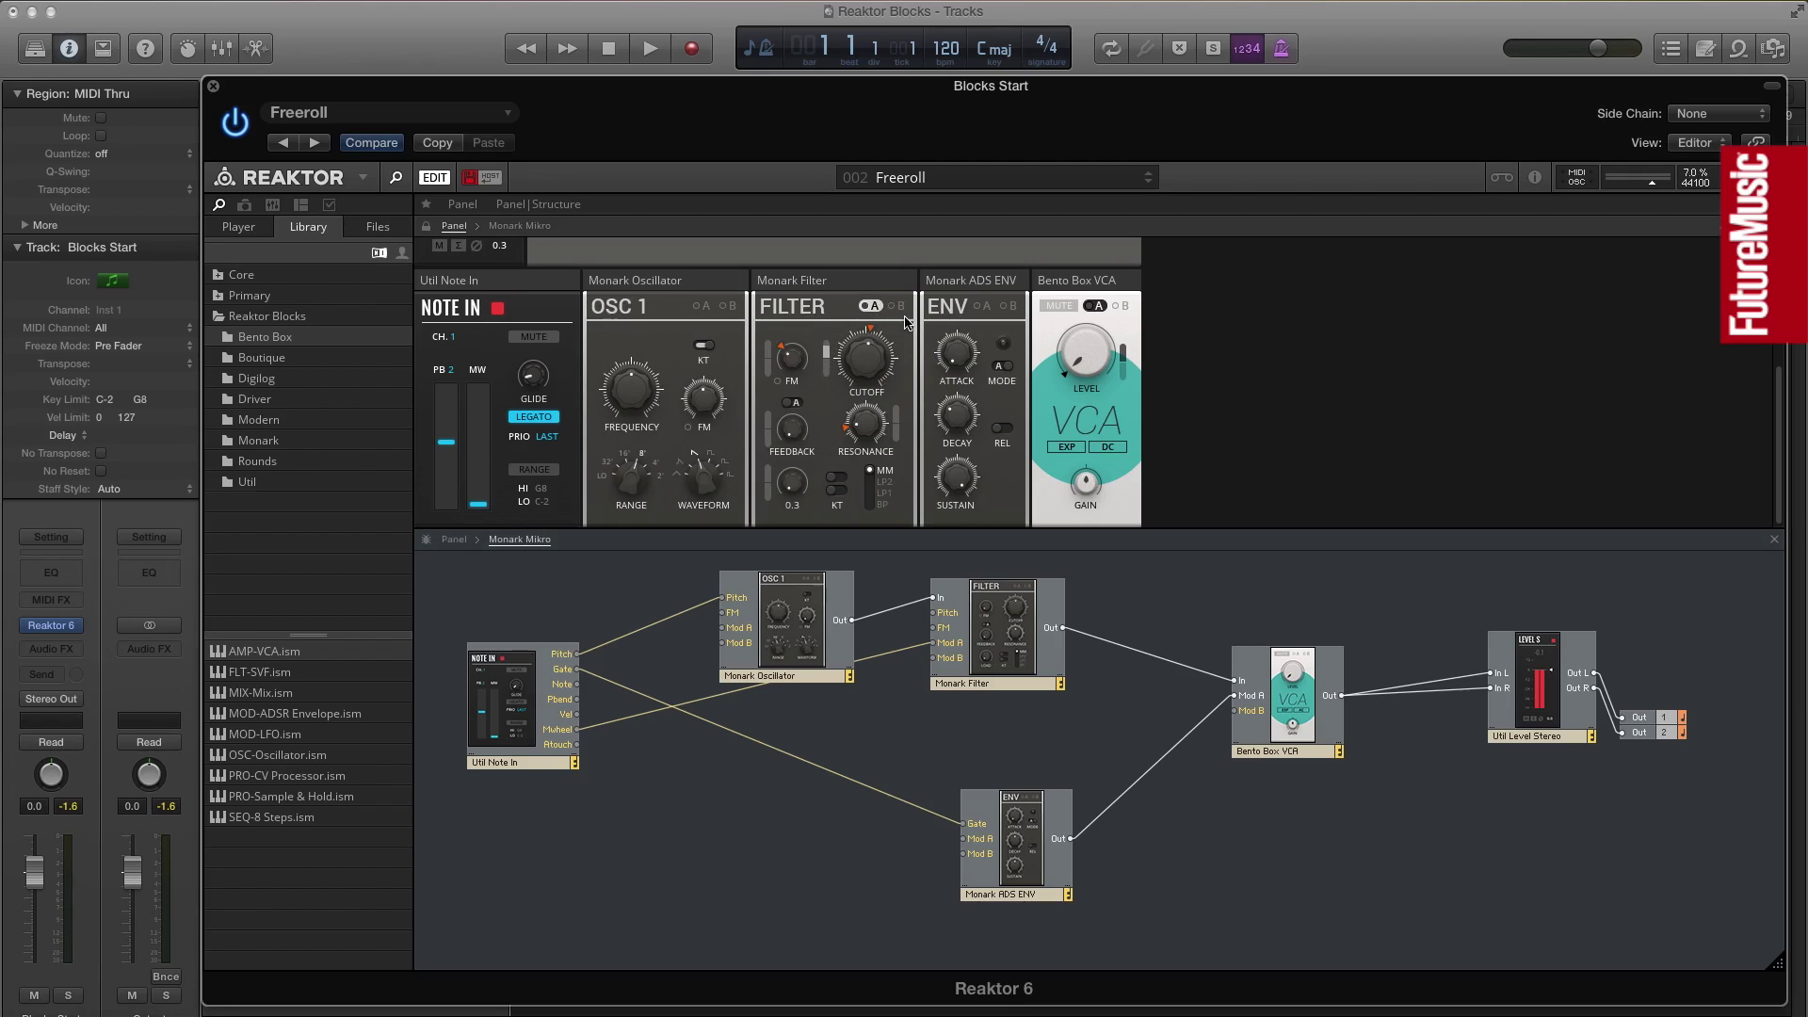
{"action": "mouse_move", "coordinate": [869, 356]}
{"action": "left_mouse_down"}
{"action": "mouse_move", "coordinate": [862, 382]}
{"action": "mouse_move", "coordinate": [867, 363]}
{"action": "mouse_move", "coordinate": [827, 381]}
{"action": "mouse_move", "coordinate": [820, 358]}
{"action": "left_mouse_up"}
Drop a MOD-LFO block left of the envelope and wire its output to Filter Mod B.
{"action": "left_click_drag", "start_coordinate": [247, 744], "coordinate": [759, 828]}
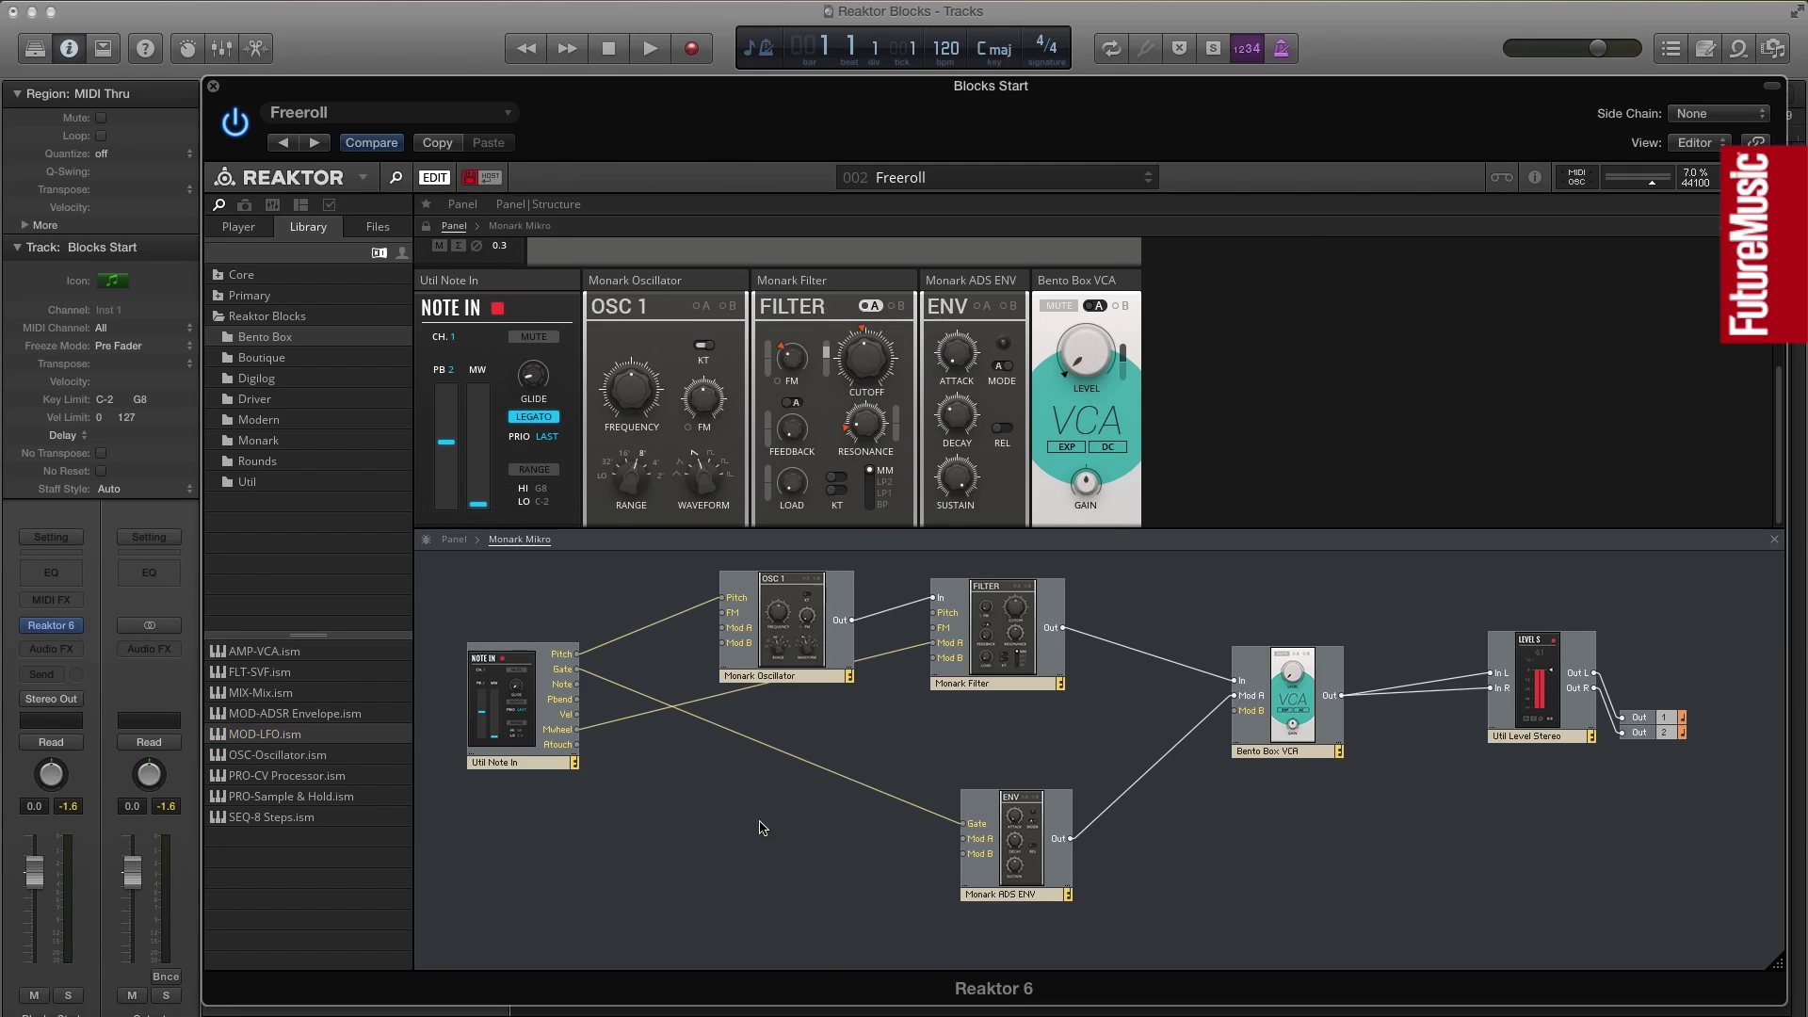
{"action": "left_click_drag", "start_coordinate": [841, 926], "coordinate": [680, 811]}
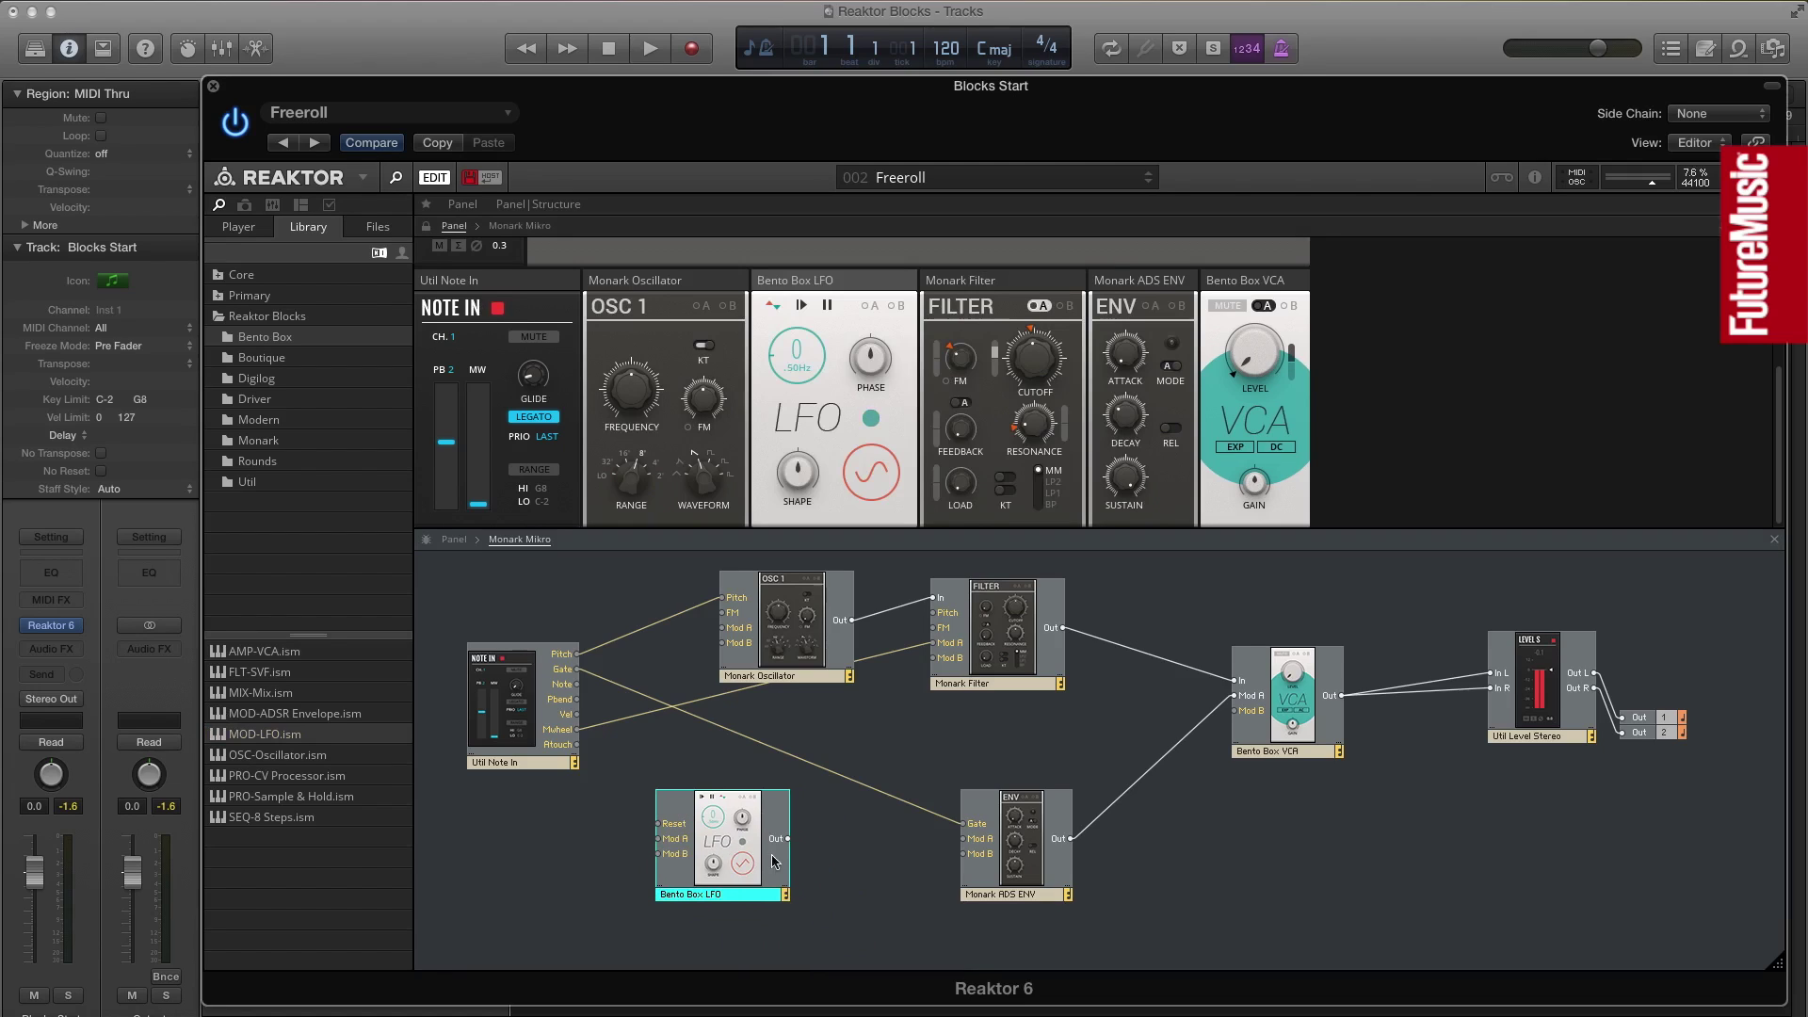
{"action": "left_click_drag", "start_coordinate": [787, 841], "coordinate": [935, 660]}
Enable the filter's B modulation and raise the LFO rate.
{"action": "left_click", "coordinate": [1063, 308]}
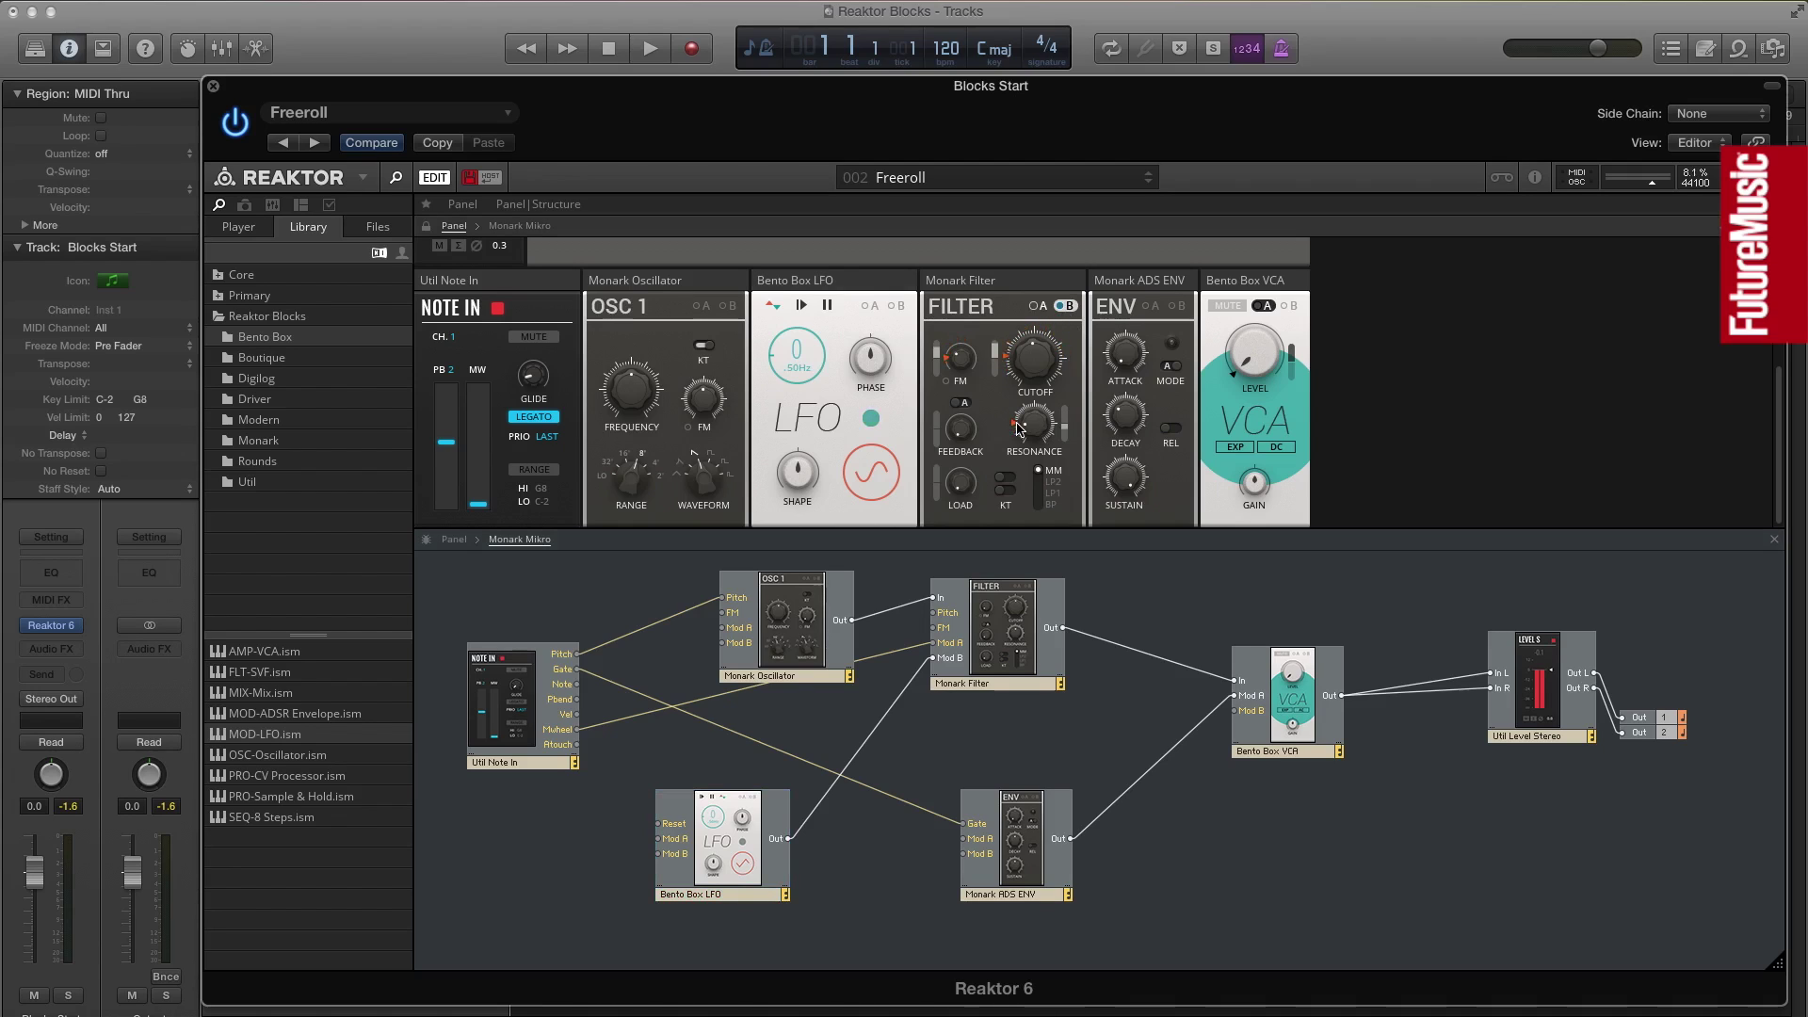
{"action": "mouse_move", "coordinate": [1042, 352]}
{"action": "mouse_move", "coordinate": [1019, 449]}
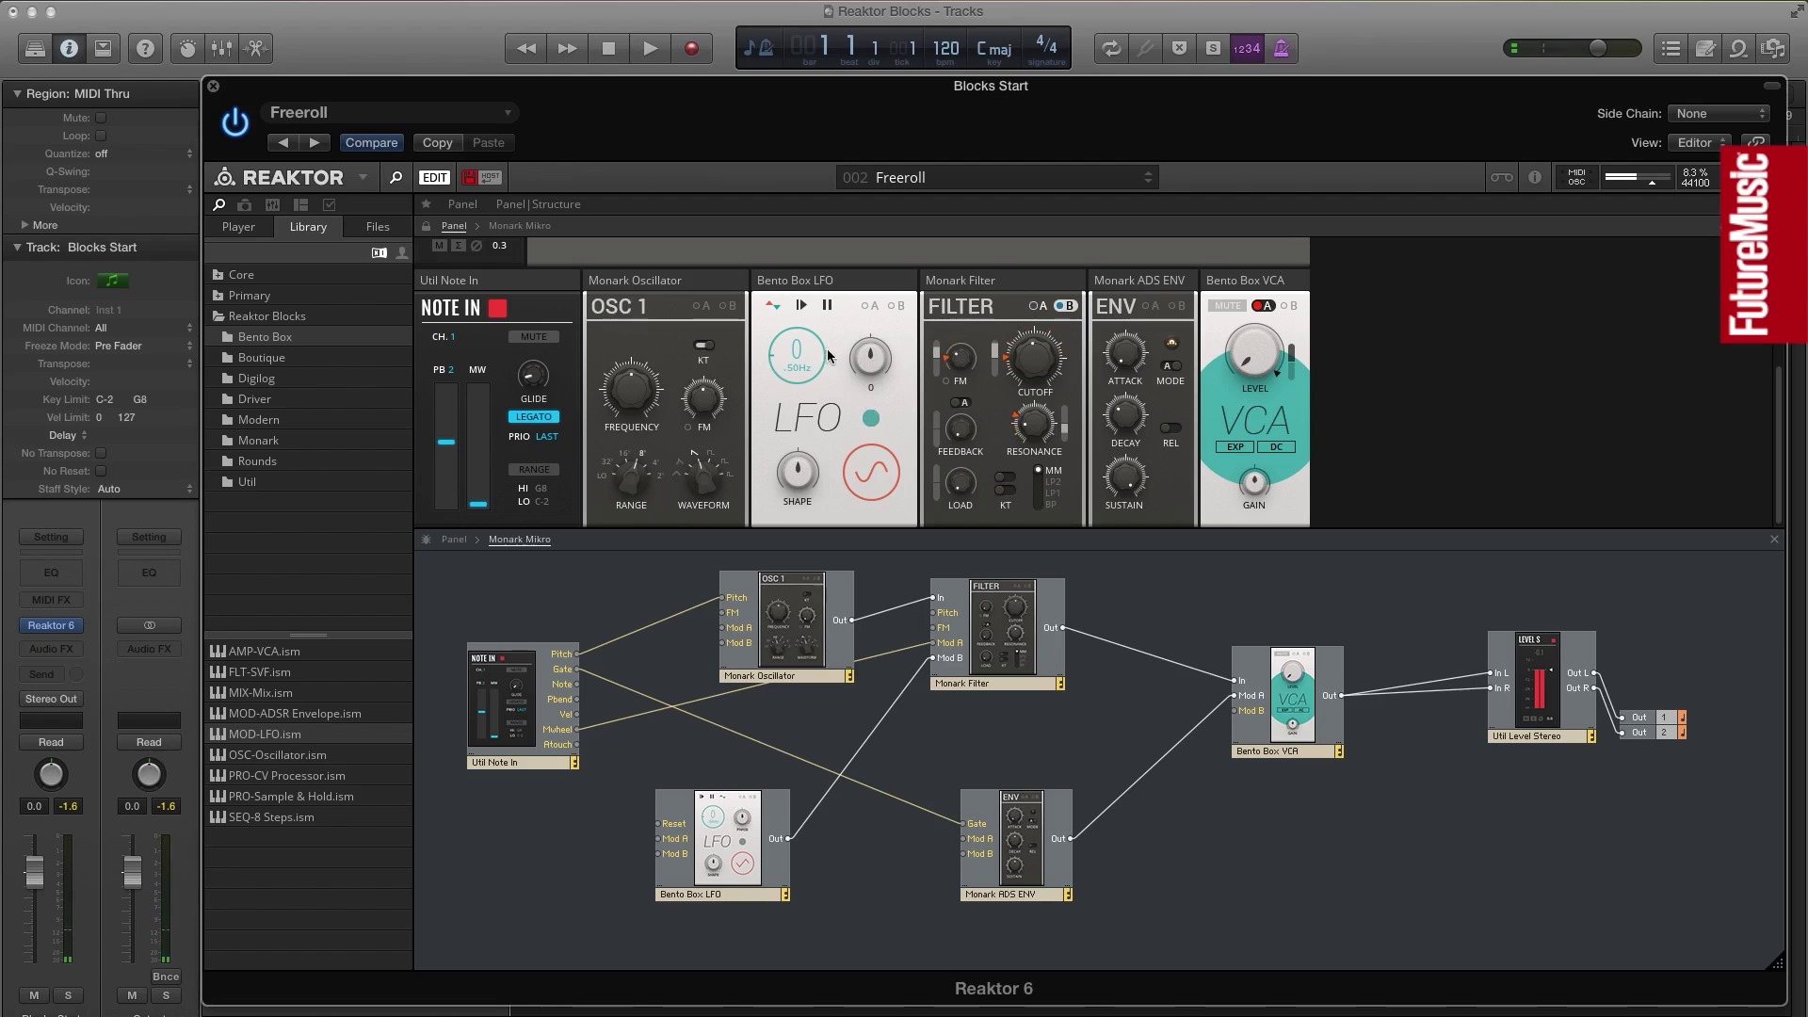
{"action": "left_click_drag", "start_coordinate": [828, 356], "coordinate": [822, 313]}
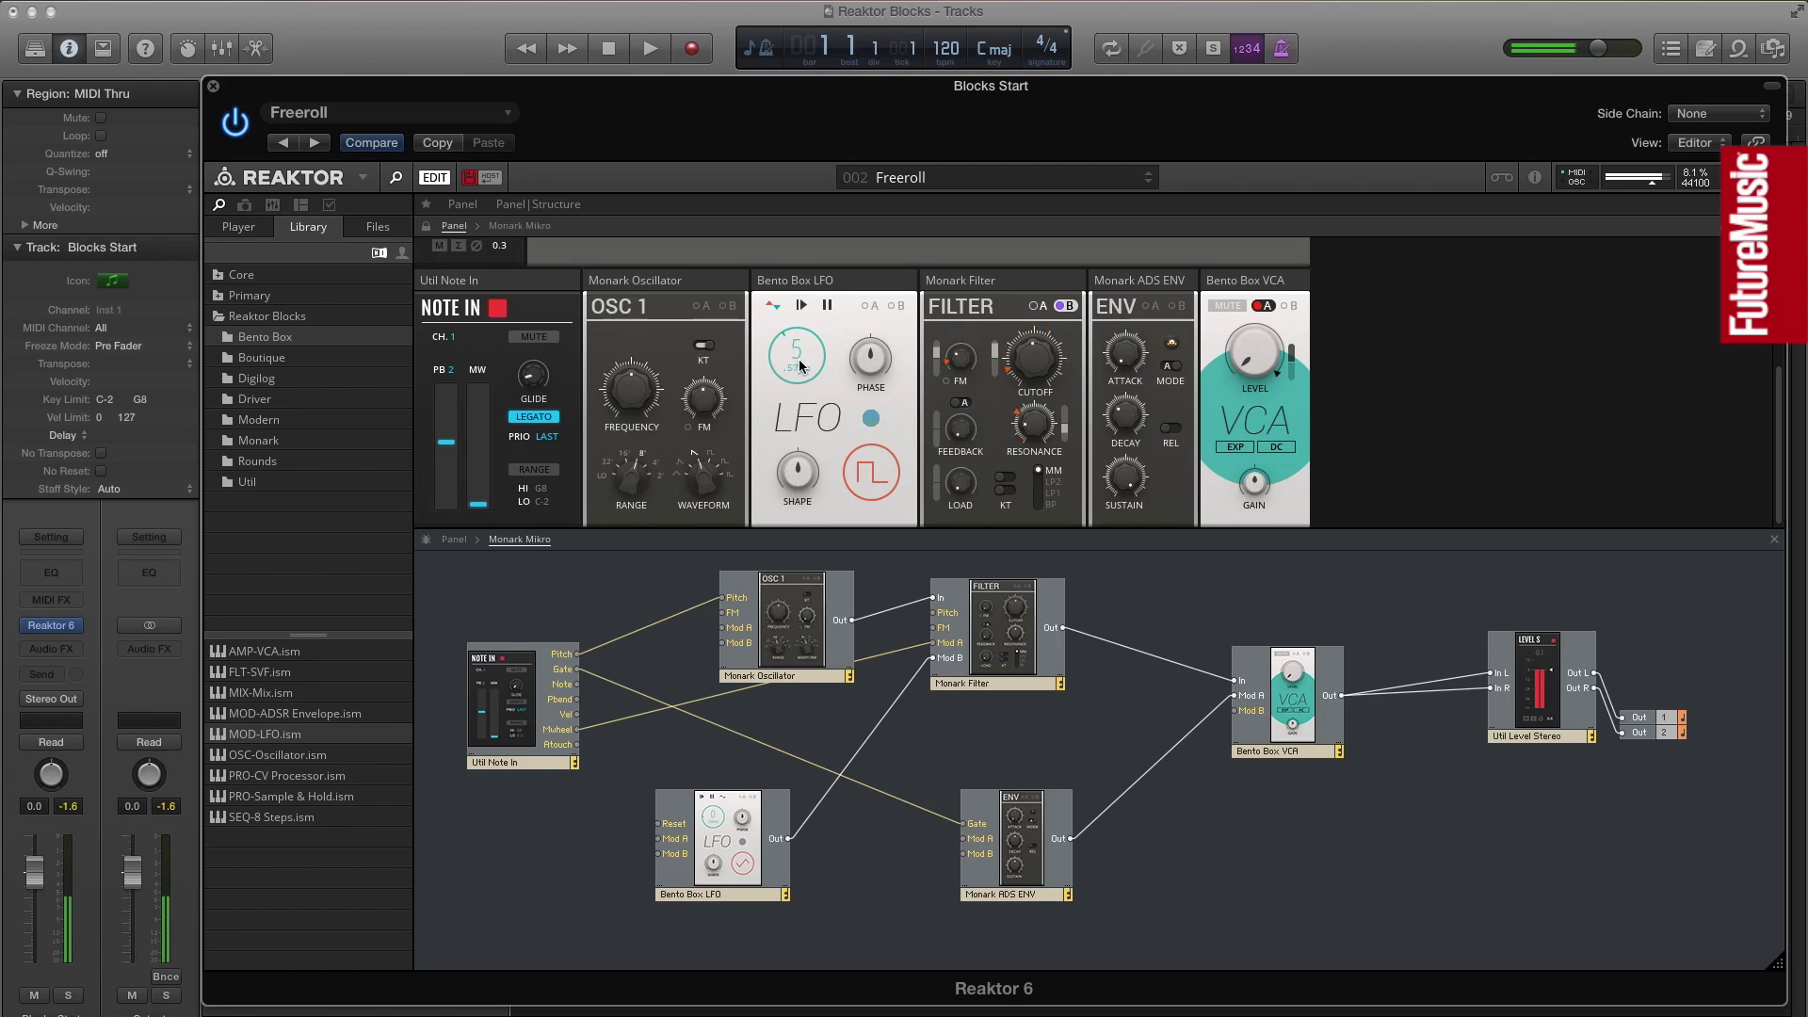
{"action": "left_click_drag", "start_coordinate": [799, 366], "coordinate": [805, 366]}
Switch the LFO to a stepped random wave, turn its shape down, and settle the rate at 8.
{"action": "left_click", "coordinate": [875, 469]}
{"action": "left_click_drag", "start_coordinate": [799, 370], "coordinate": [799, 366]}
{"action": "mouse_move", "coordinate": [798, 466]}
{"action": "left_mouse_down"}
{"action": "mouse_move", "coordinate": [799, 530]}
{"action": "mouse_move", "coordinate": [782, 383]}
{"action": "mouse_move", "coordinate": [783, 471]}
{"action": "left_mouse_up"}
{"action": "mouse_move", "coordinate": [797, 355]}
{"action": "left_mouse_down"}
{"action": "mouse_move", "coordinate": [789, 200]}
{"action": "mouse_move", "coordinate": [787, 332]}
{"action": "left_mouse_up"}
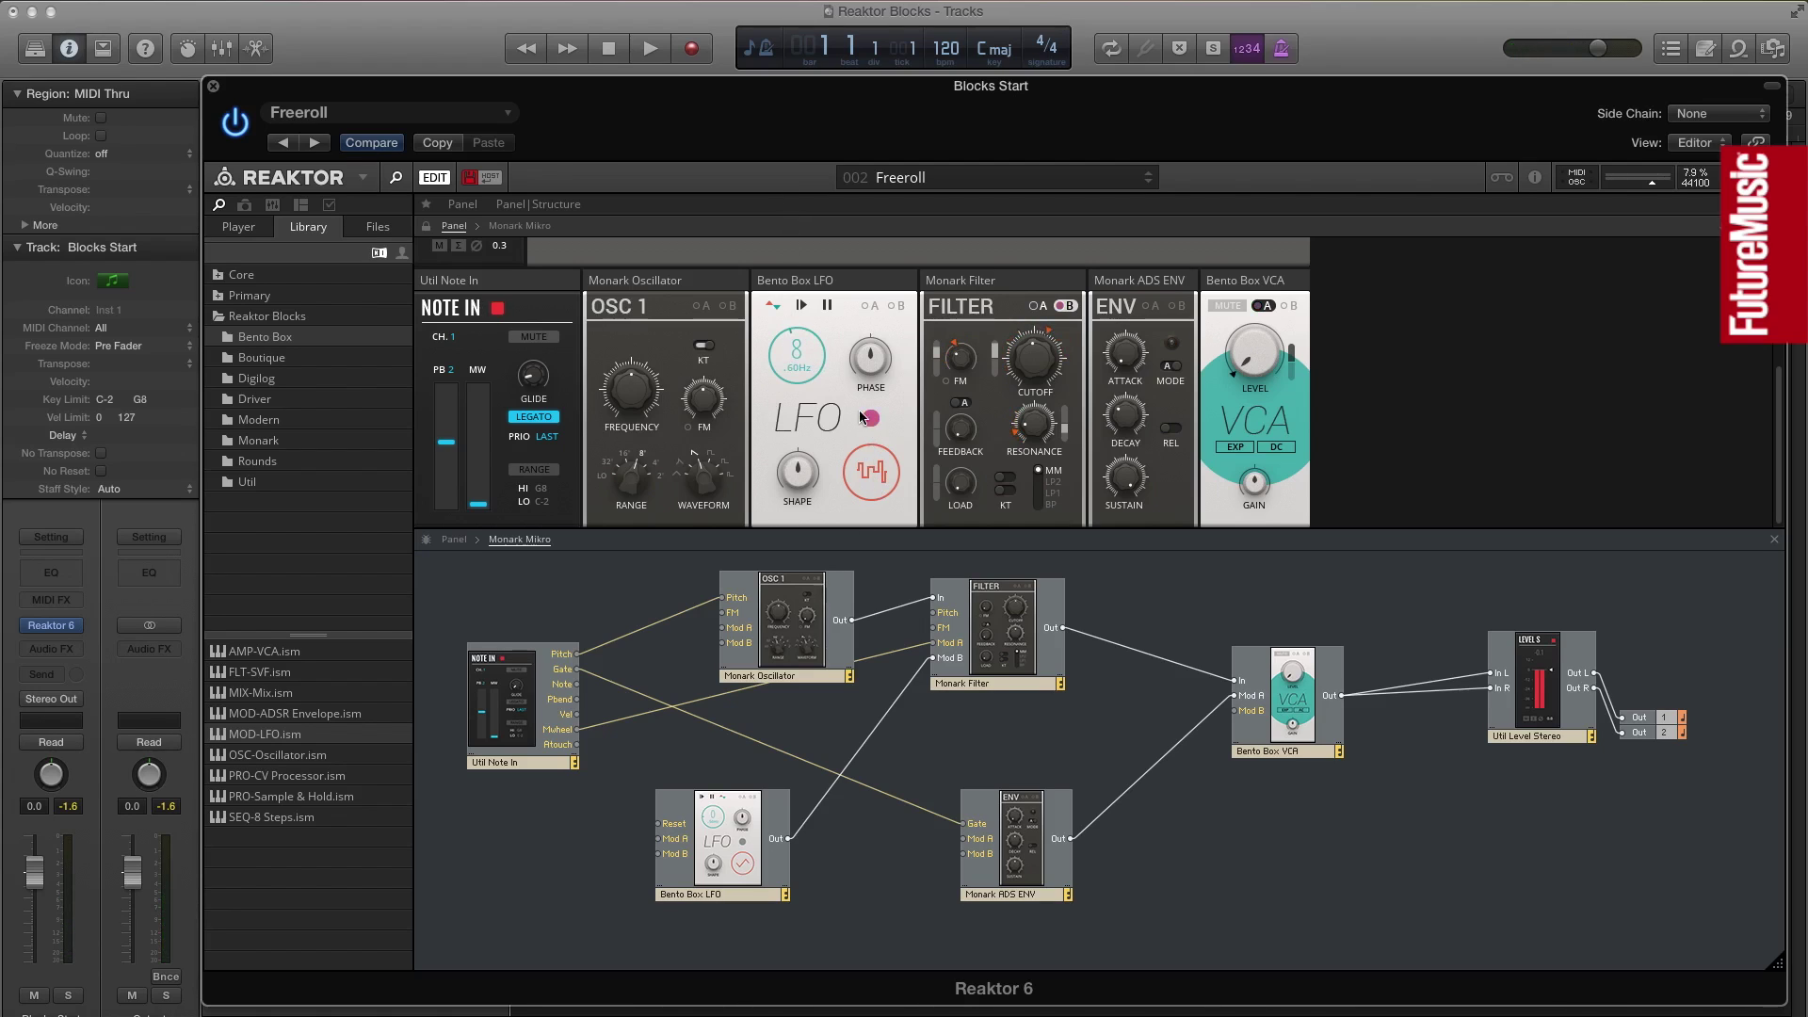
Choose the sine waveform for the LFO and drop its rate to about 2.72 Hz.
{"action": "left_click_drag", "start_coordinate": [871, 529], "coordinate": [857, 671]}
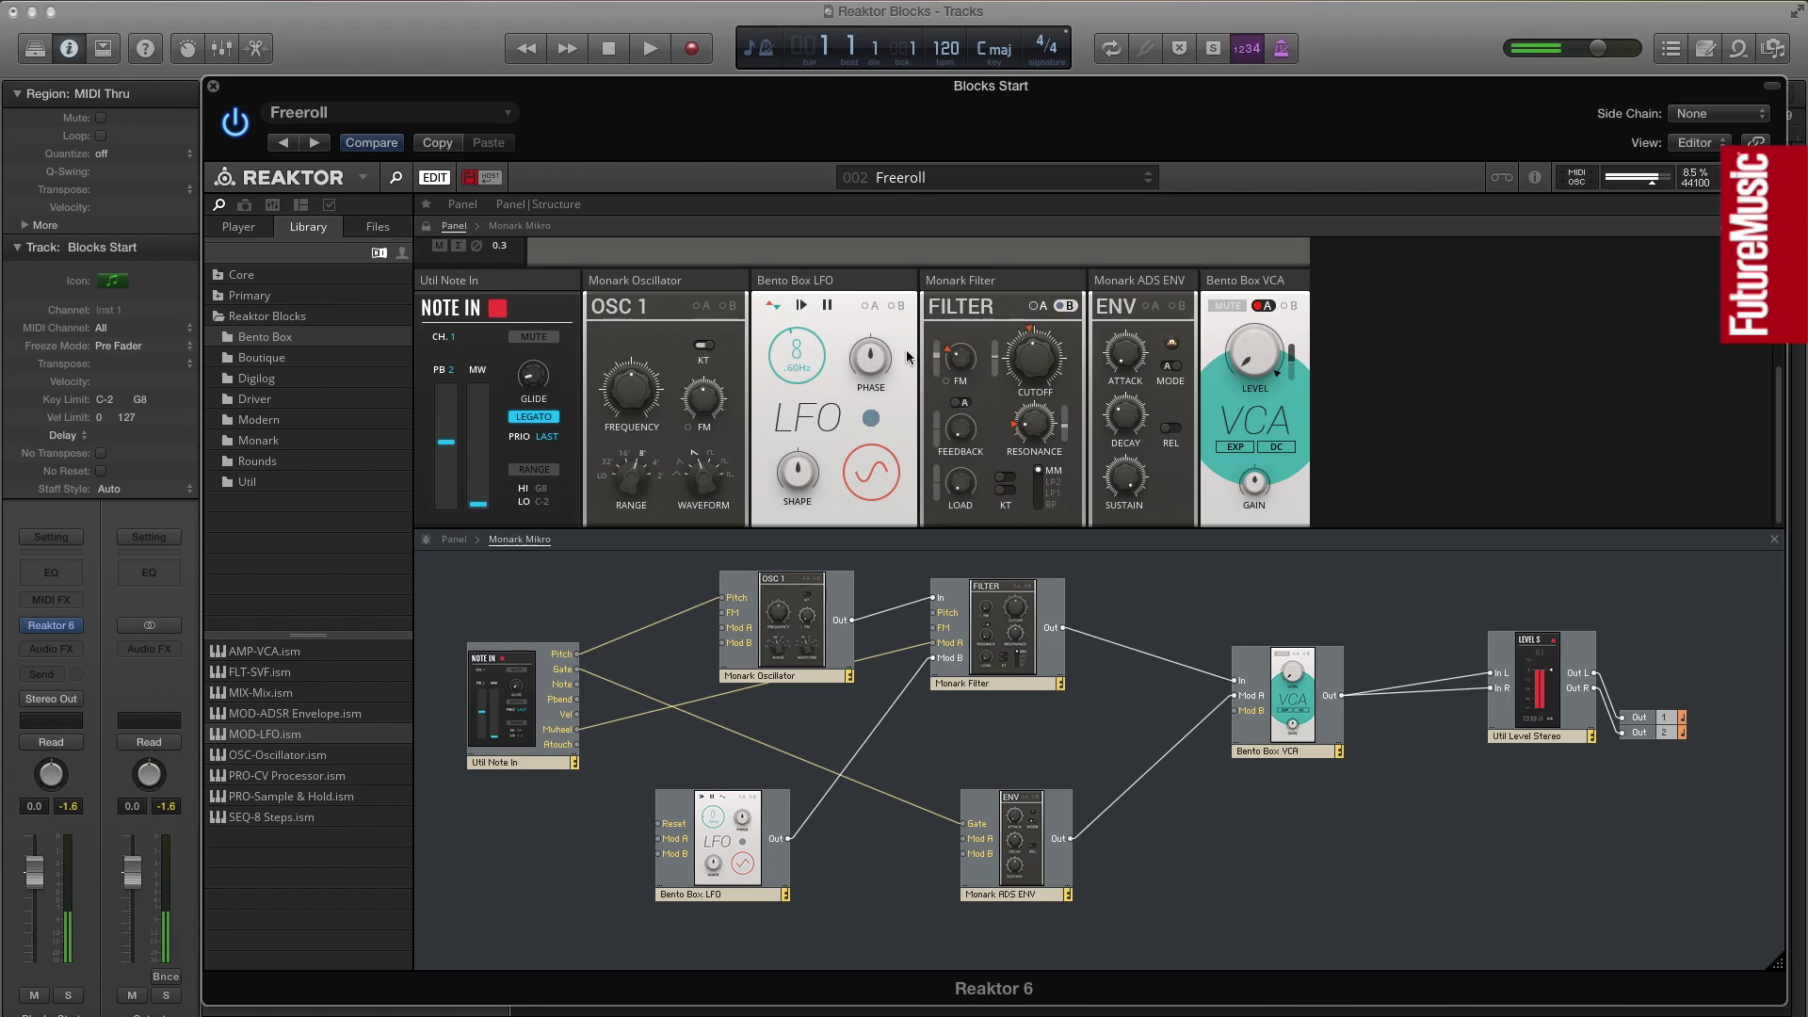
{"action": "left_click_drag", "start_coordinate": [812, 363], "coordinate": [812, 393]}
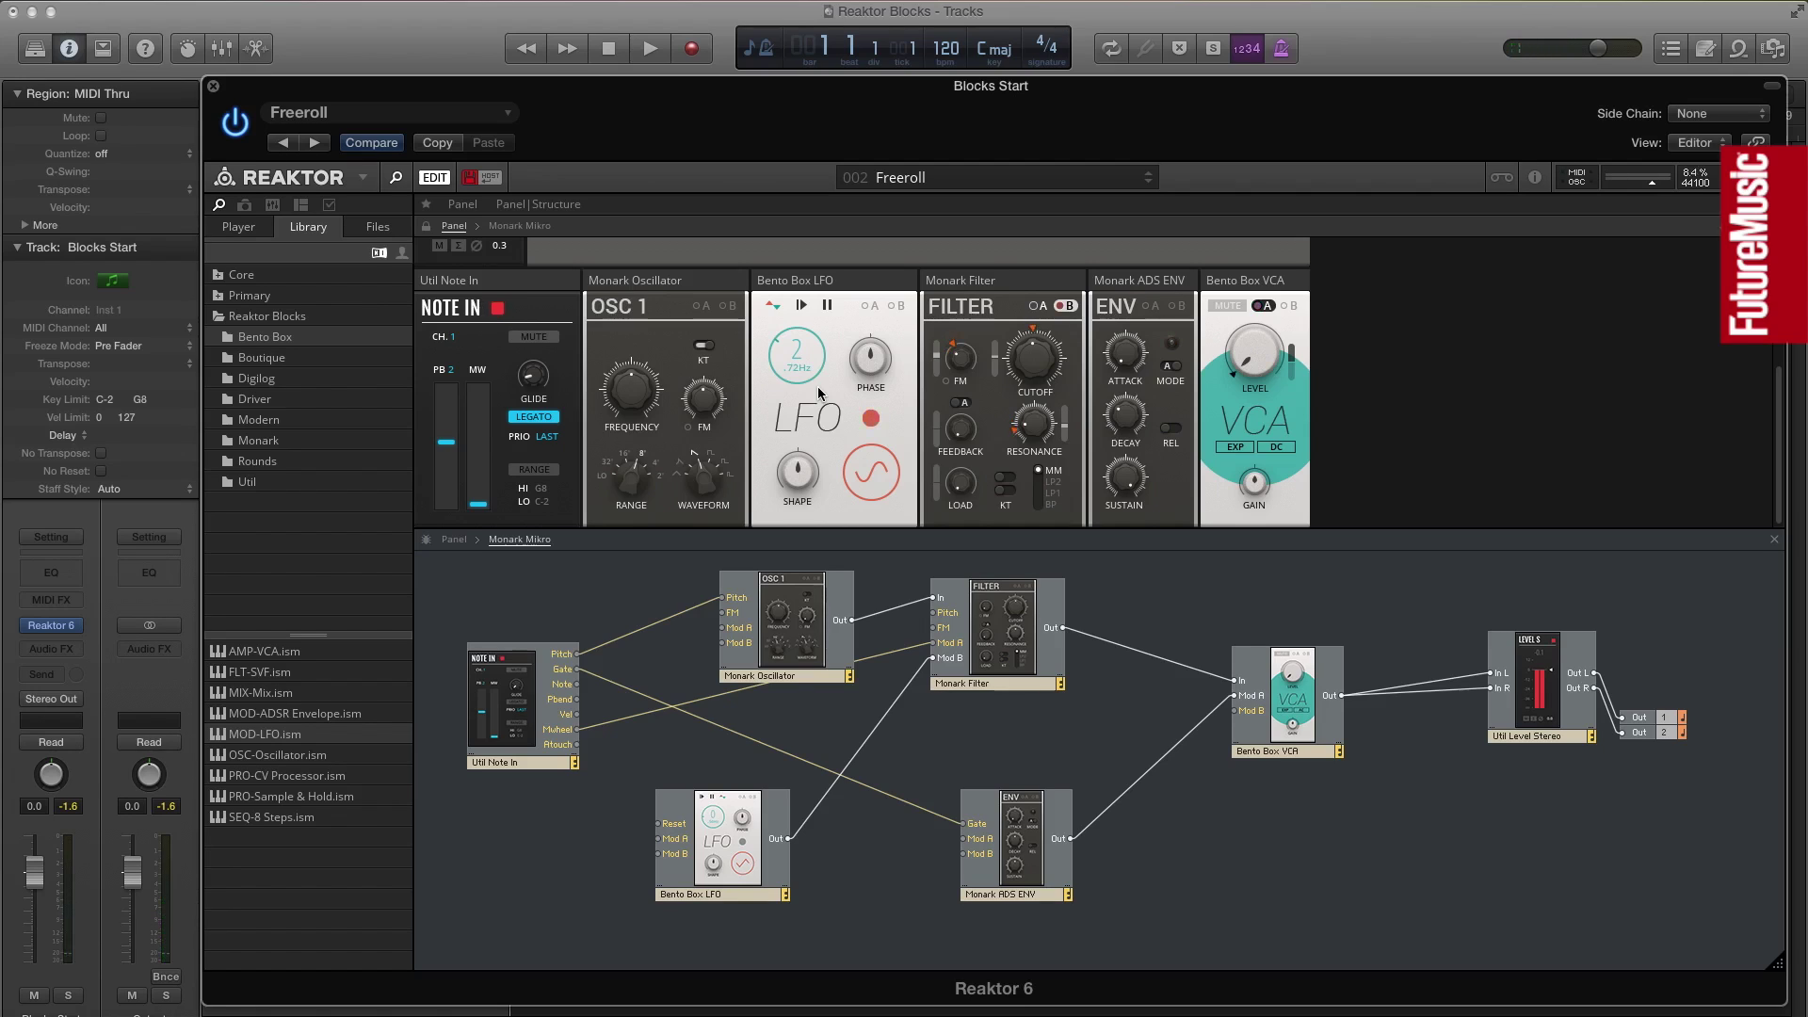
Move the Bento Box VCA aside and delete its wires to Level In L and In R.
{"action": "left_click_drag", "start_coordinate": [1328, 656], "coordinate": [1254, 603]}
{"action": "left_click", "coordinate": [1410, 698]}
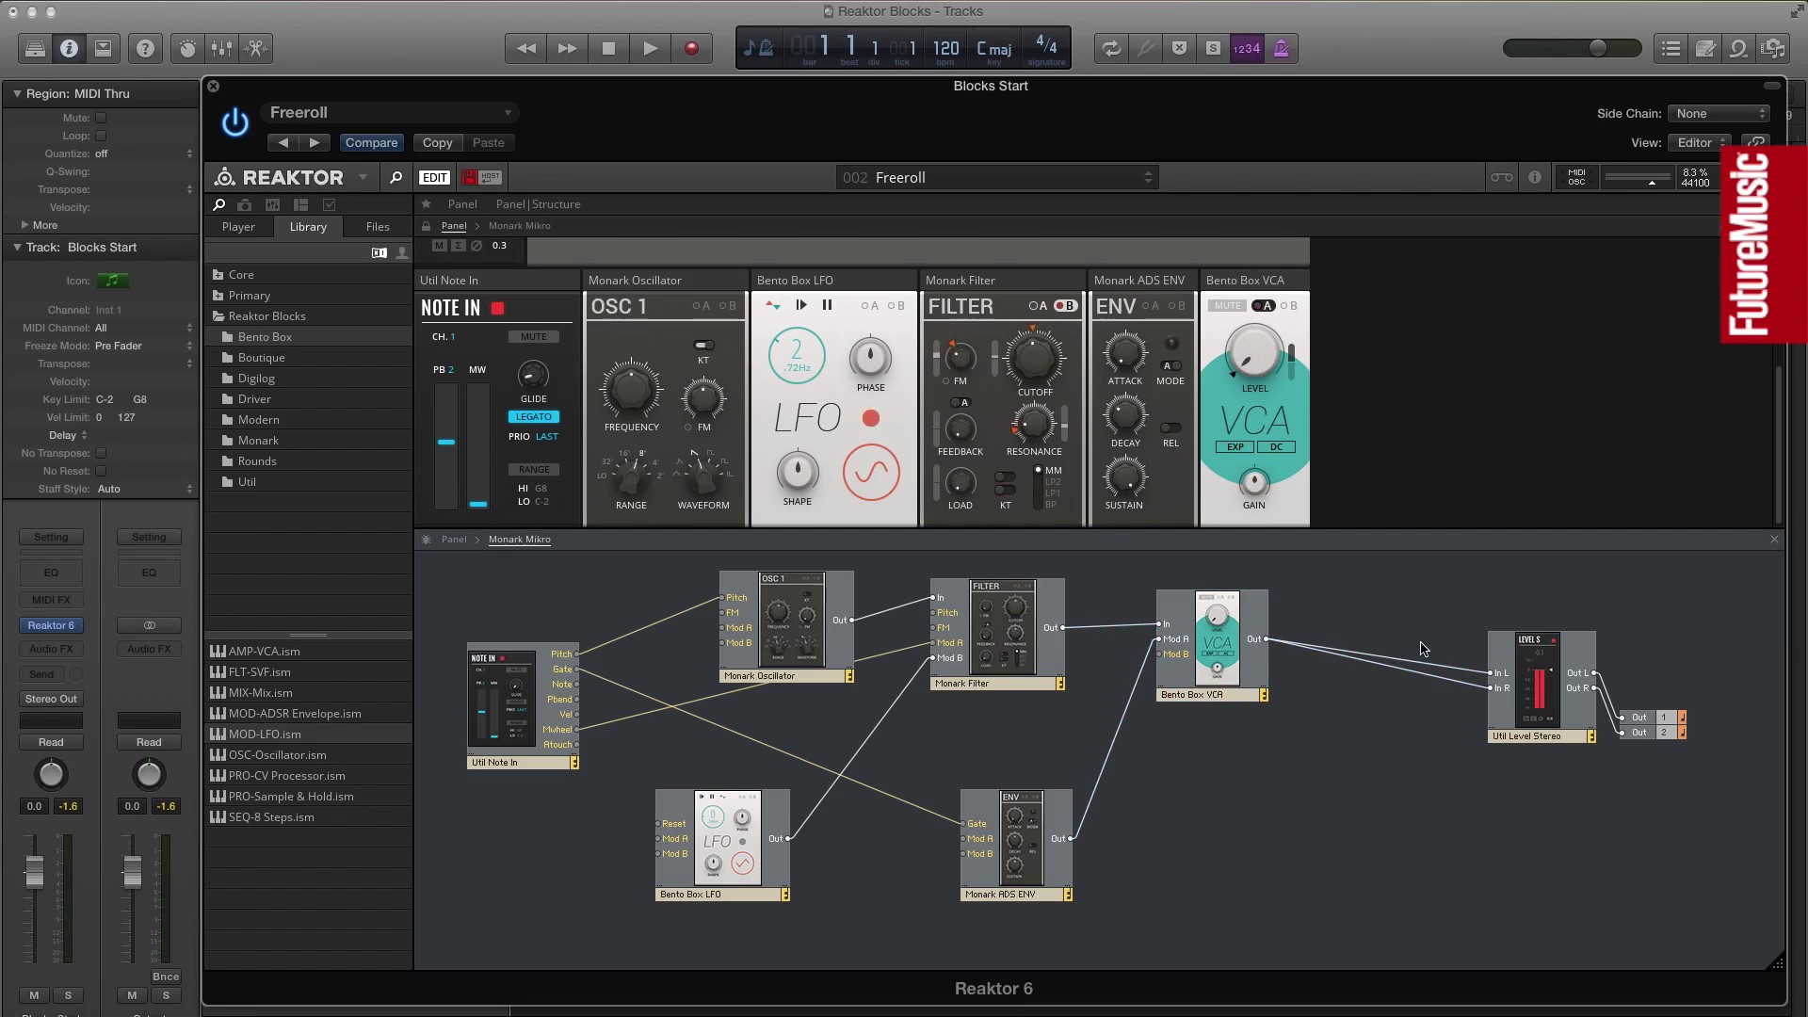
{"action": "right_click", "coordinate": [1425, 663]}
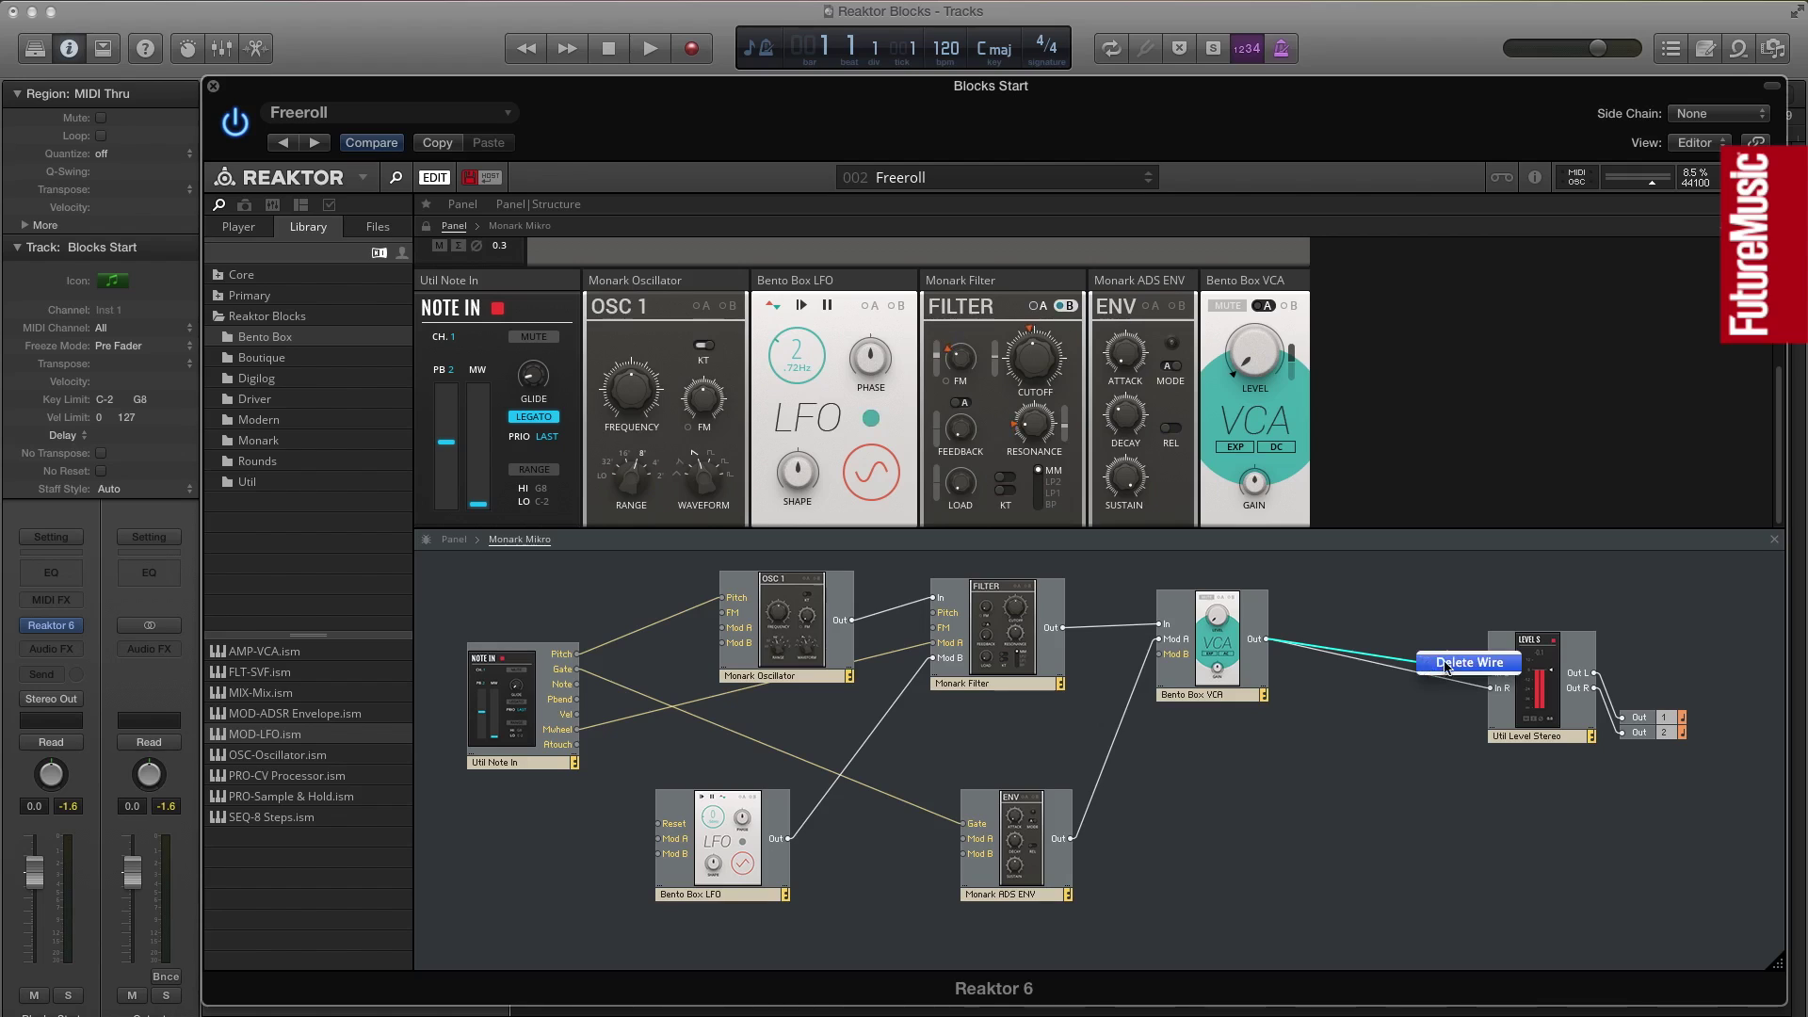
{"action": "left_click", "coordinate": [1427, 665]}
{"action": "right_click", "coordinate": [1423, 679]}
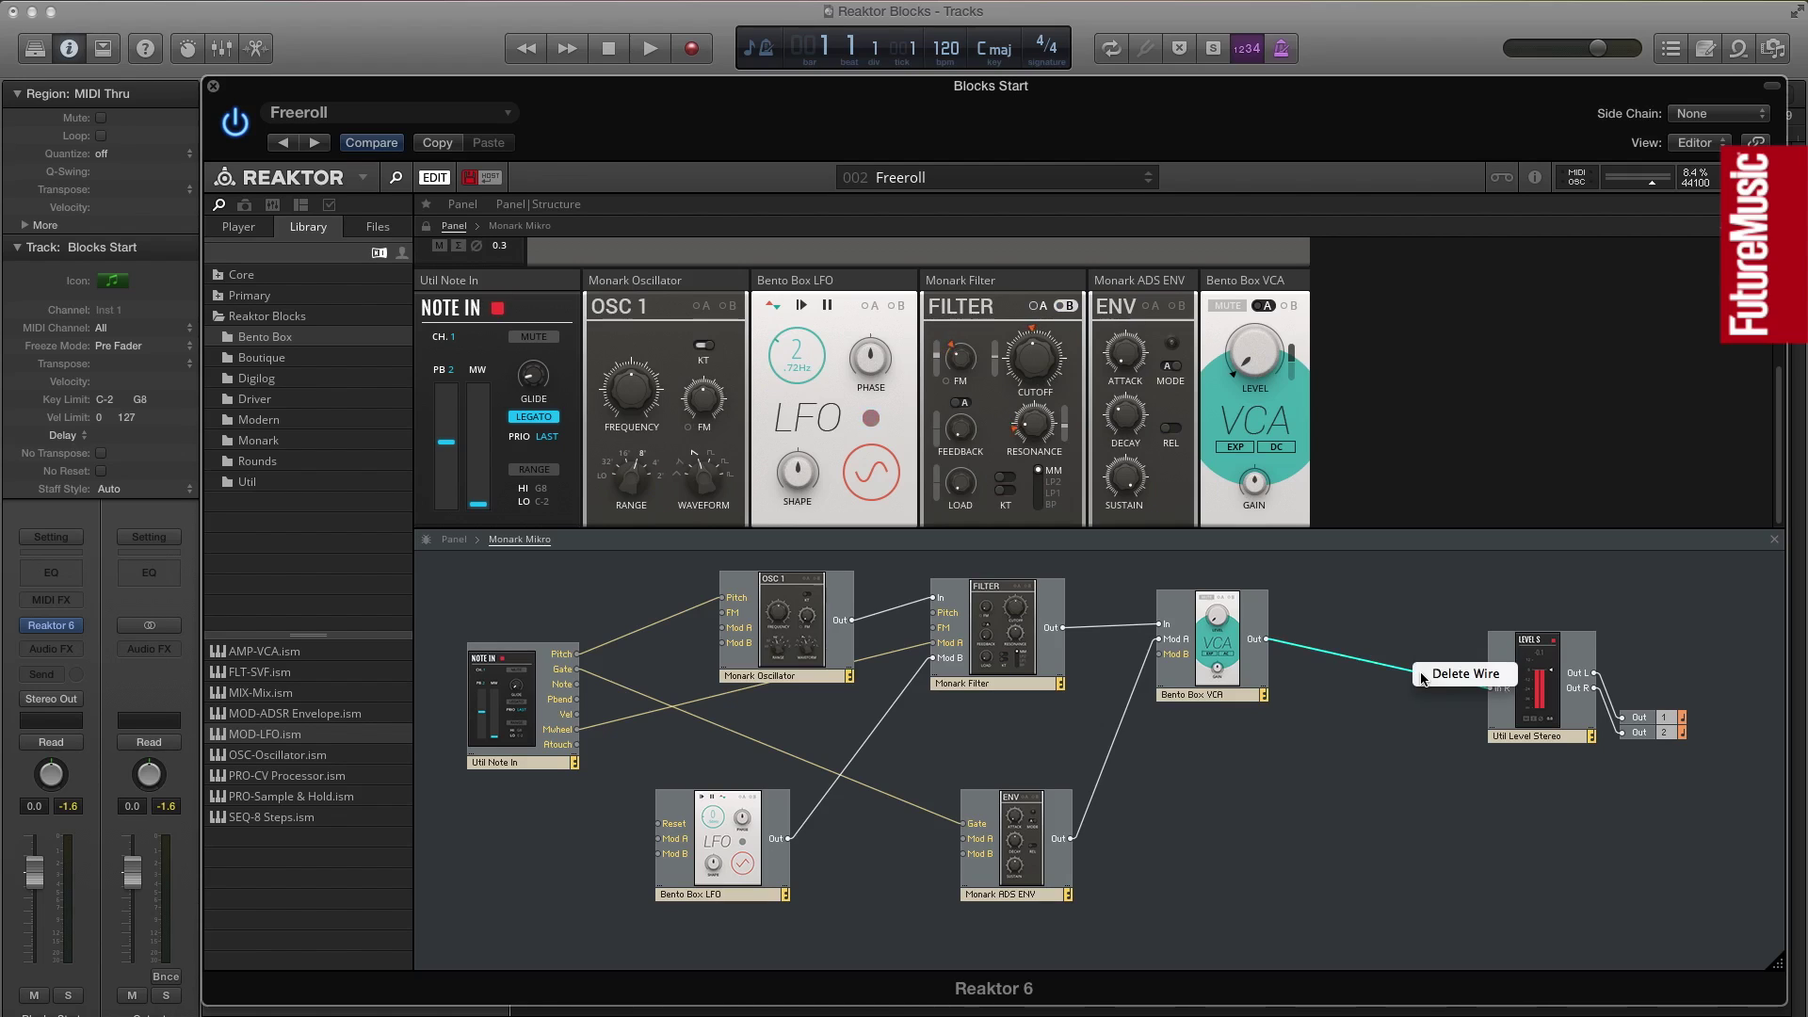
{"action": "left_click", "coordinate": [1435, 678]}
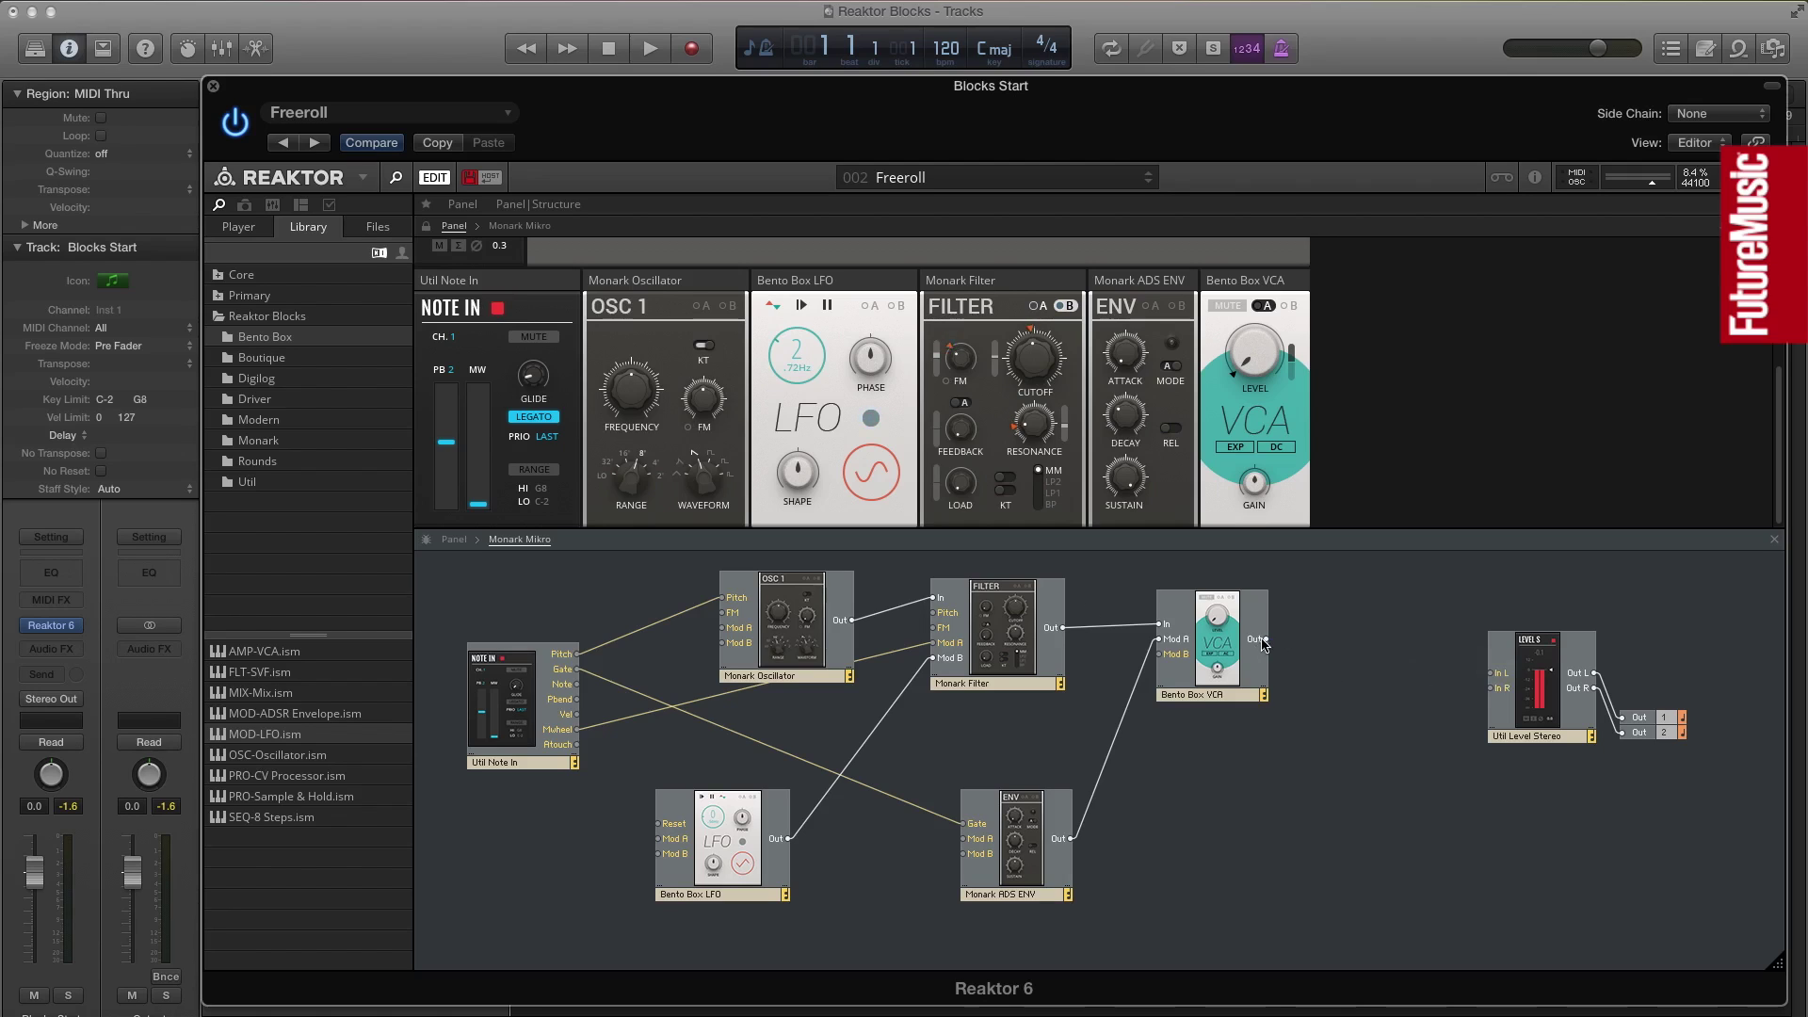
Add the Rounds Reverb beside Util Level Stereo and wire the VCA output into its inputs.
{"action": "left_click", "coordinate": [258, 464]}
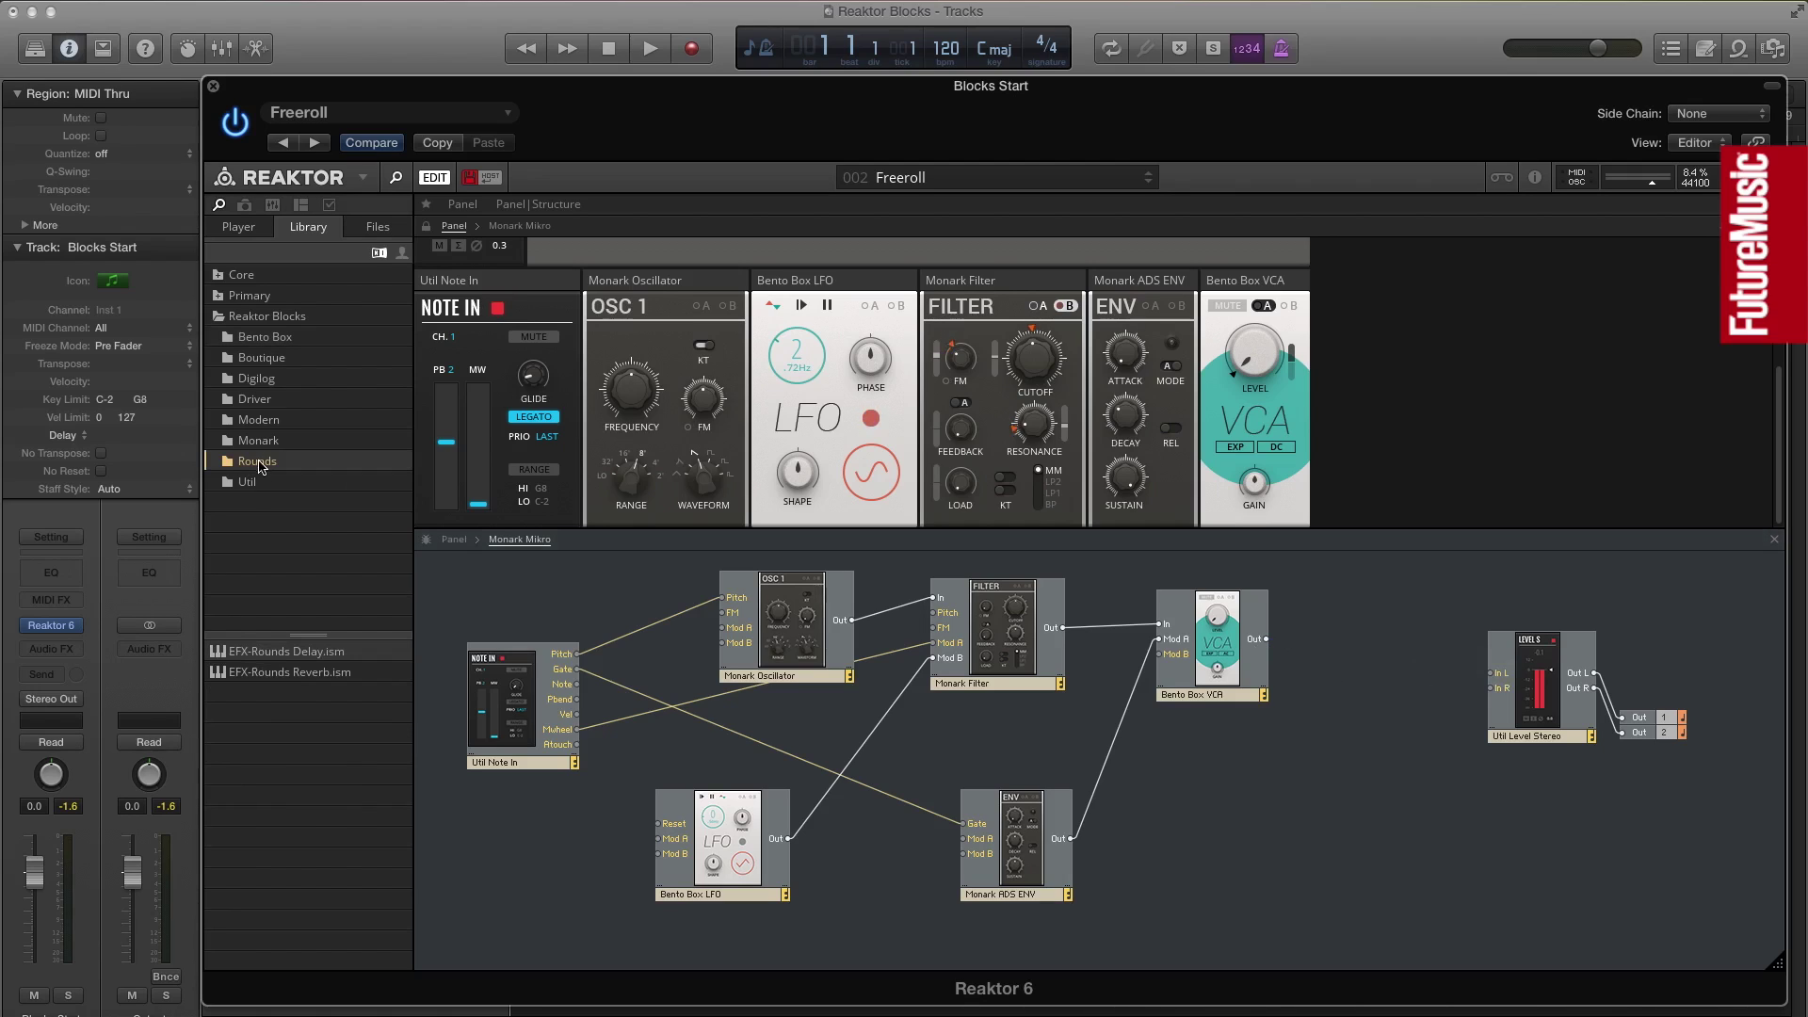
{"action": "left_click_drag", "start_coordinate": [276, 674], "coordinate": [1373, 657]}
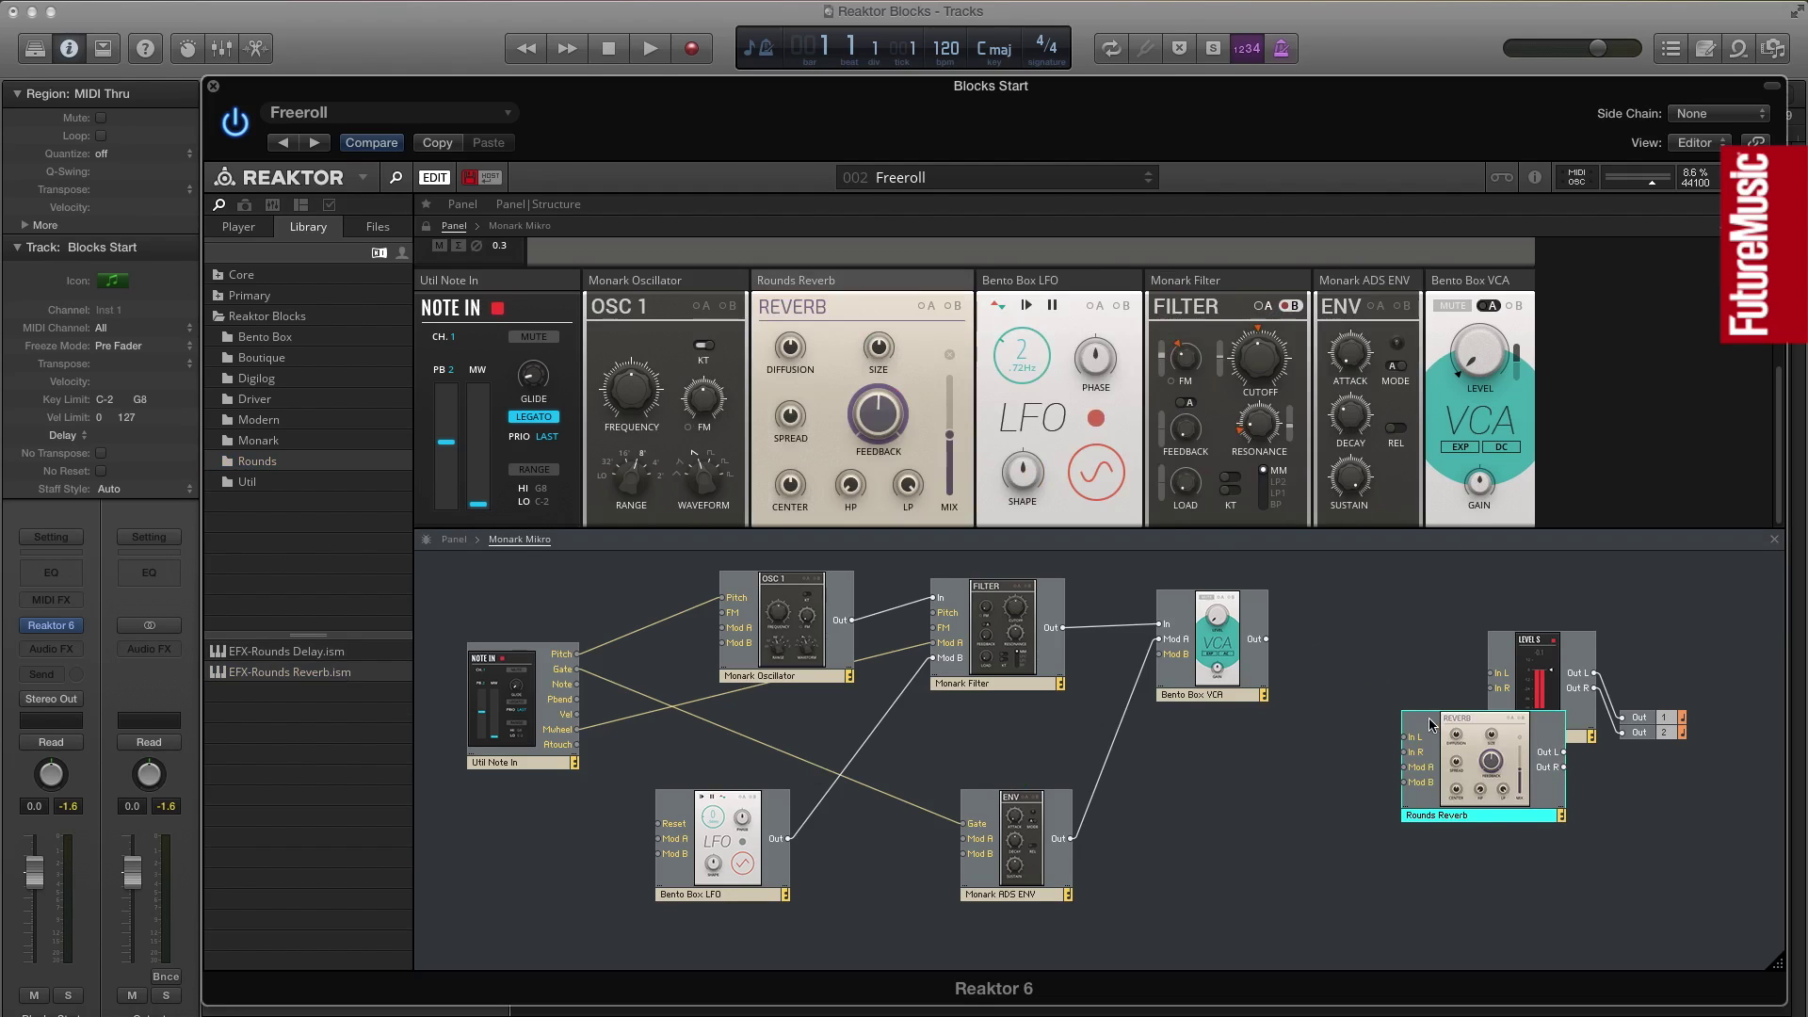
{"action": "left_click_drag", "start_coordinate": [1429, 720], "coordinate": [1326, 693]}
{"action": "left_click_drag", "start_coordinate": [1268, 640], "coordinate": [1305, 709]}
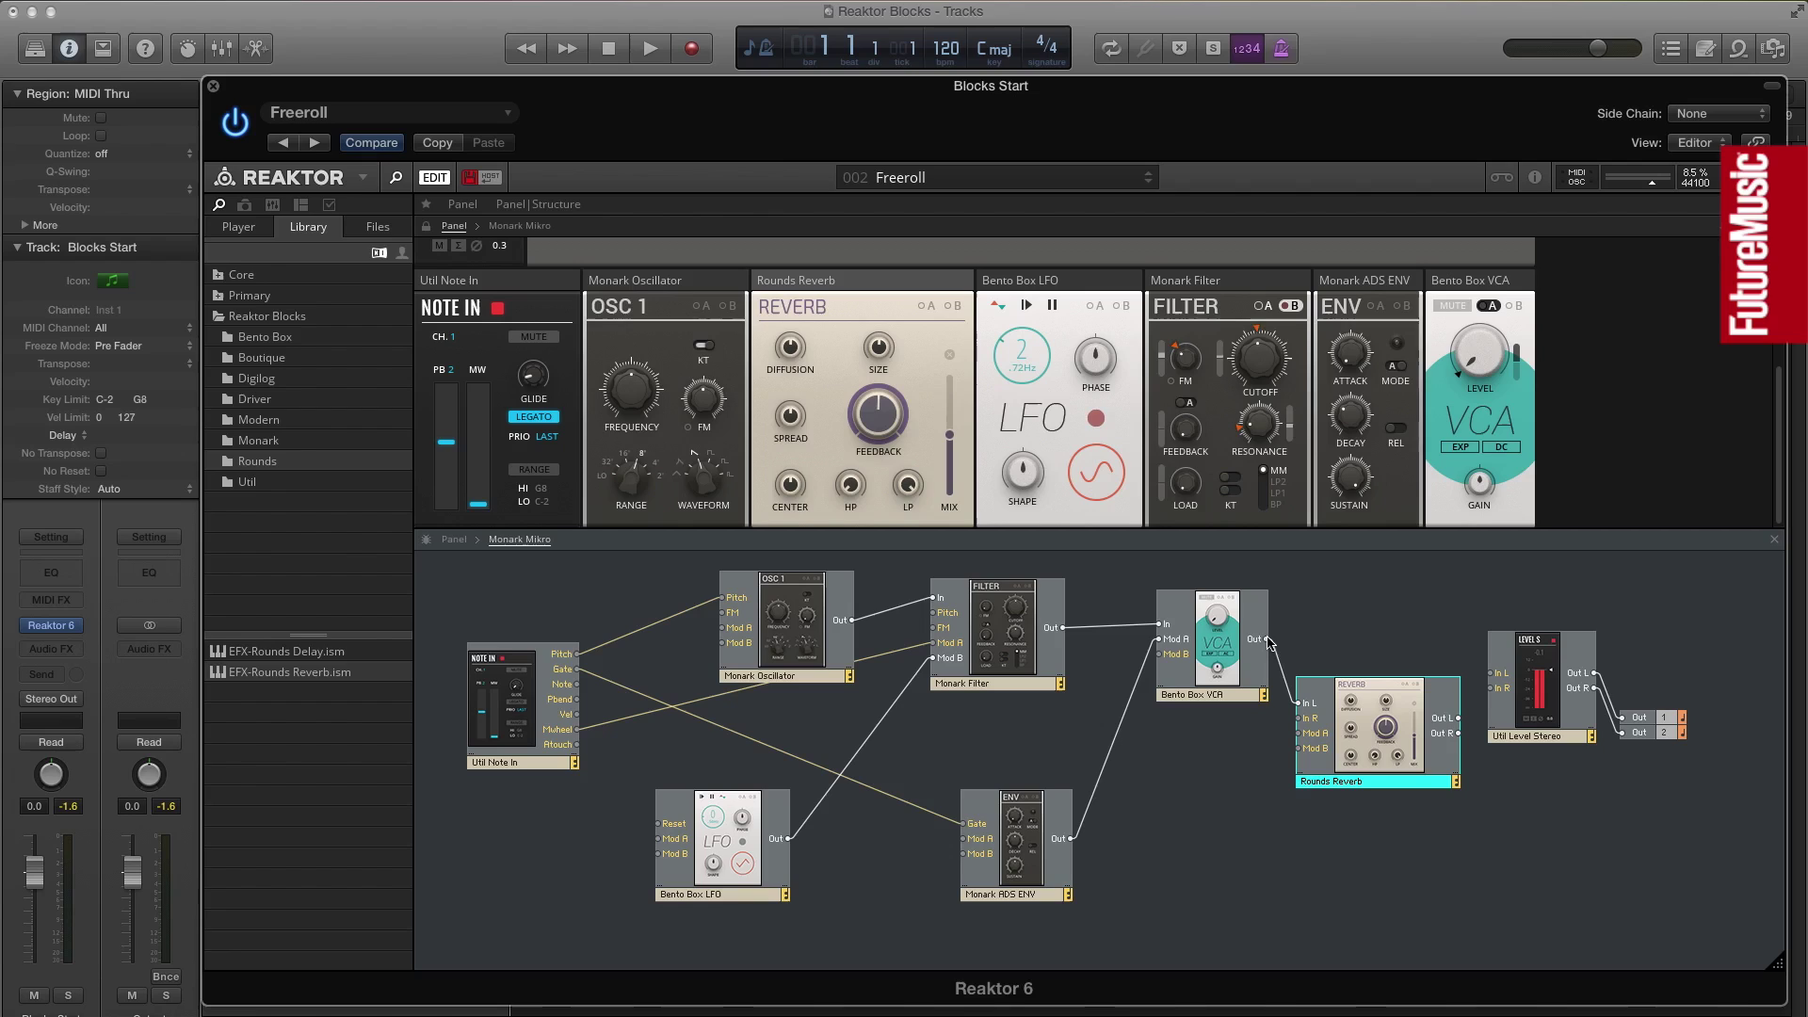
{"action": "left_click_drag", "start_coordinate": [1268, 641], "coordinate": [1305, 720]}
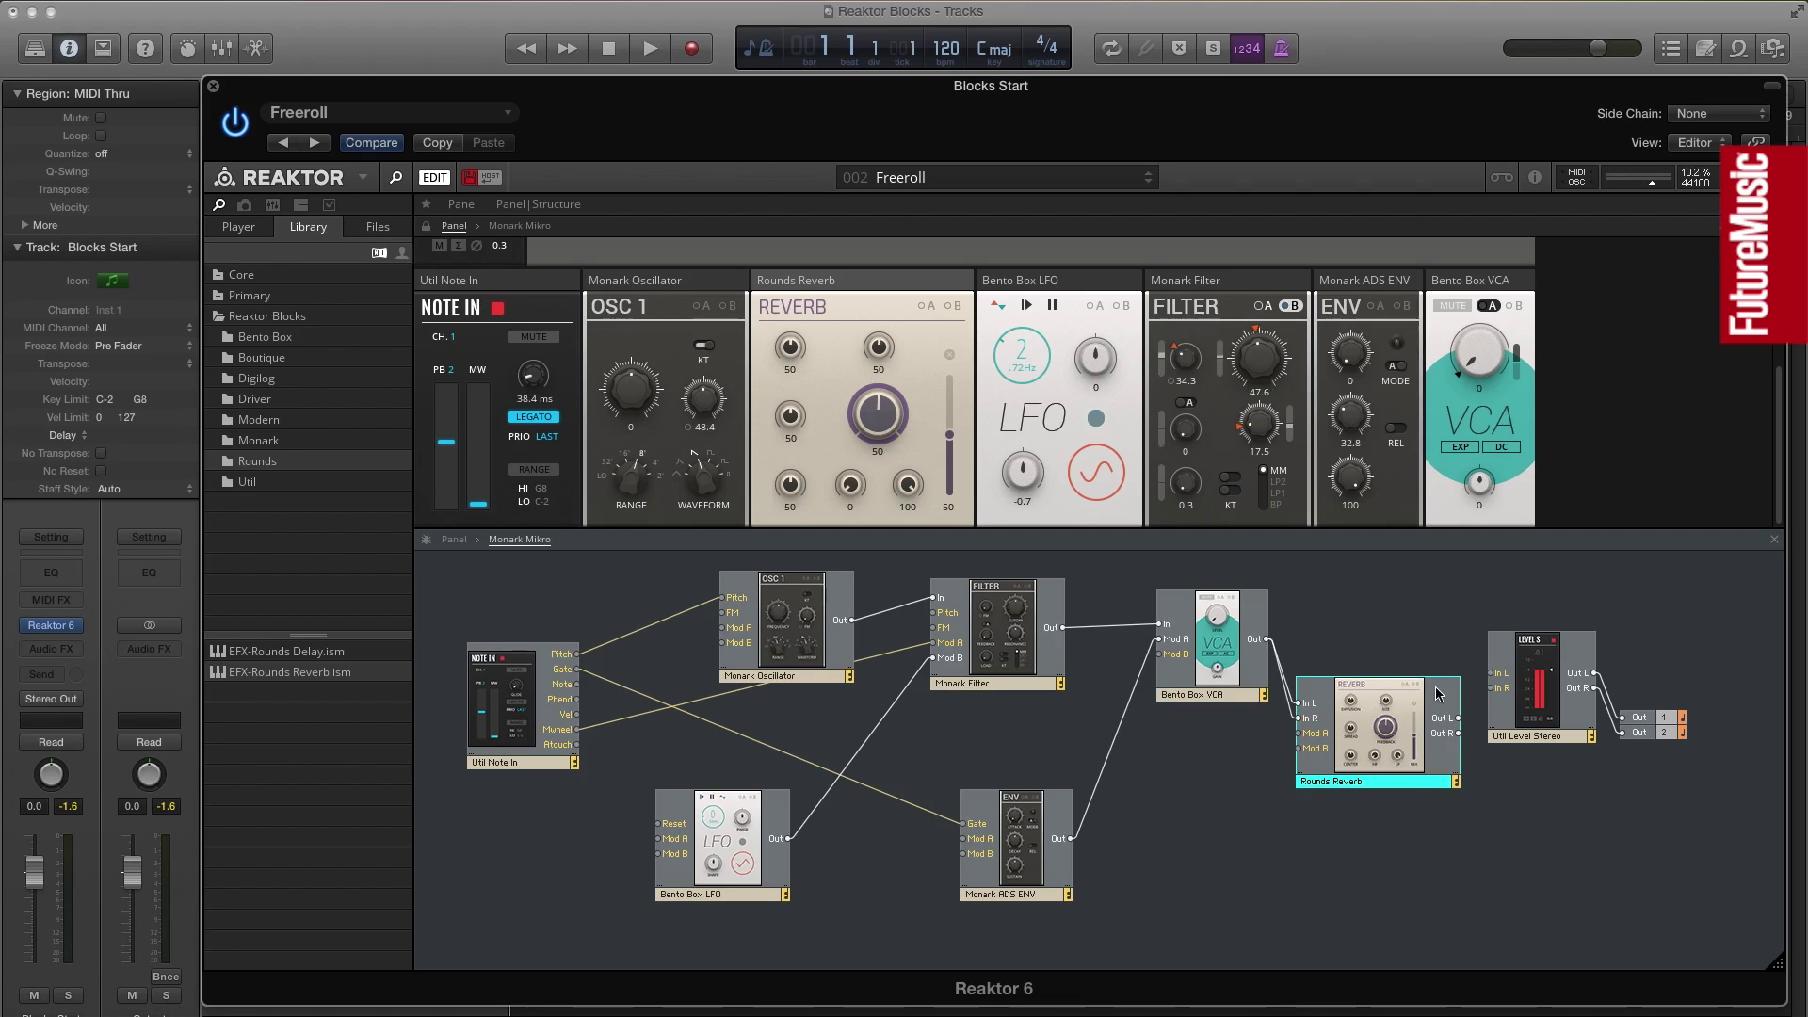
{"action": "left_click_drag", "start_coordinate": [1419, 691], "coordinate": [1491, 689]}
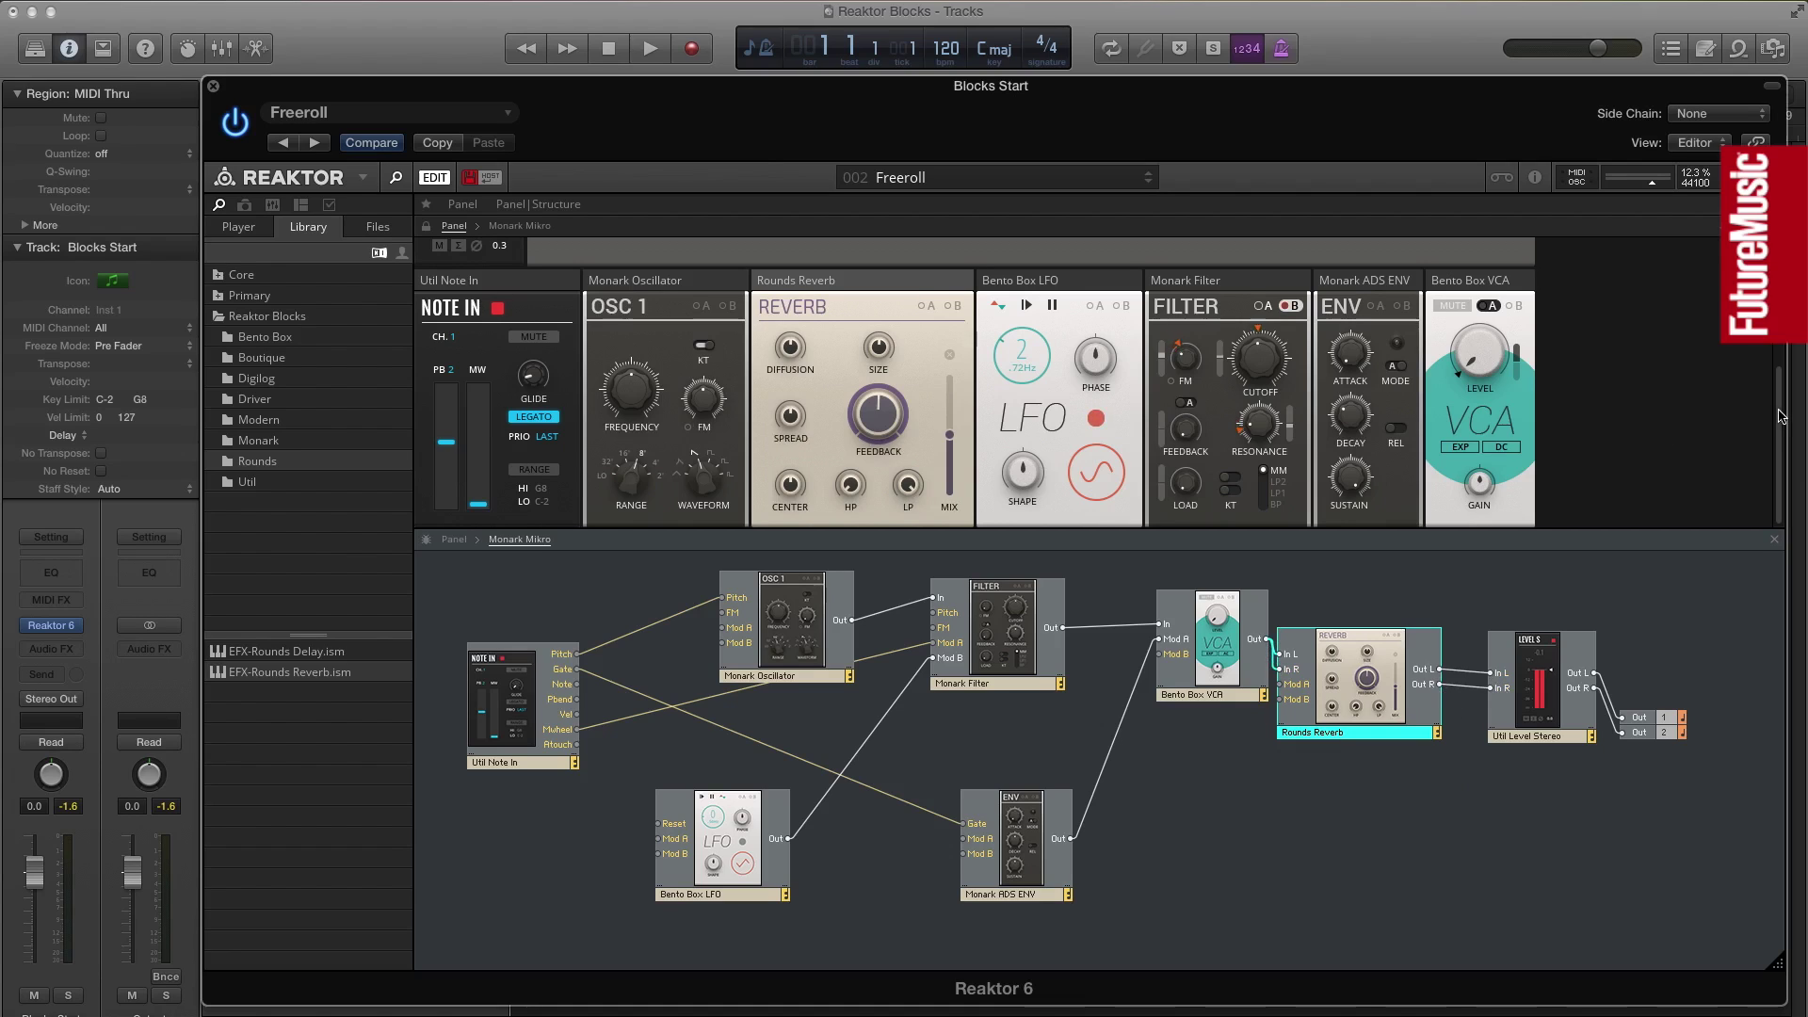
Move the reverb panel to the rack's end; set diffusion 17.5, feedback about 35.9, larger size, lower mix.
{"action": "mouse_move", "coordinate": [1783, 416]}
{"action": "left_mouse_down"}
{"action": "mouse_move", "coordinate": [1783, 278]}
{"action": "mouse_move", "coordinate": [1789, 435]}
{"action": "left_mouse_up"}
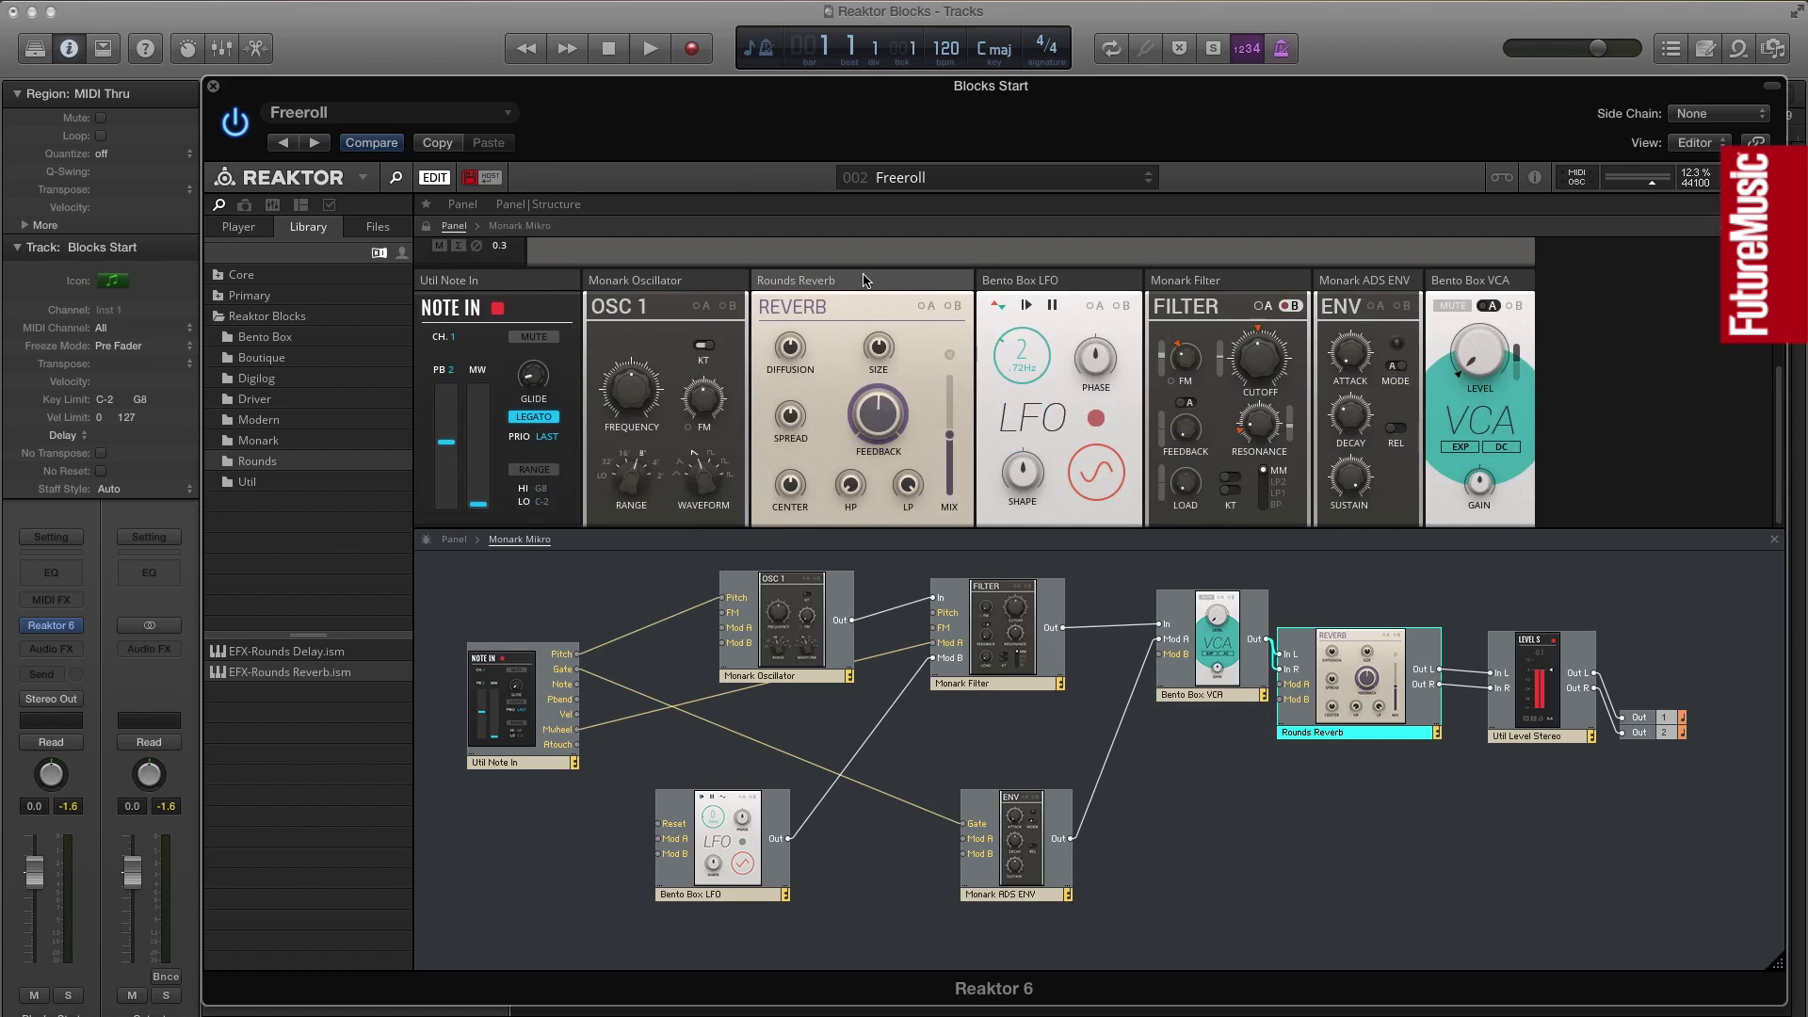
{"action": "left_click_drag", "start_coordinate": [862, 280], "coordinate": [1407, 282]}
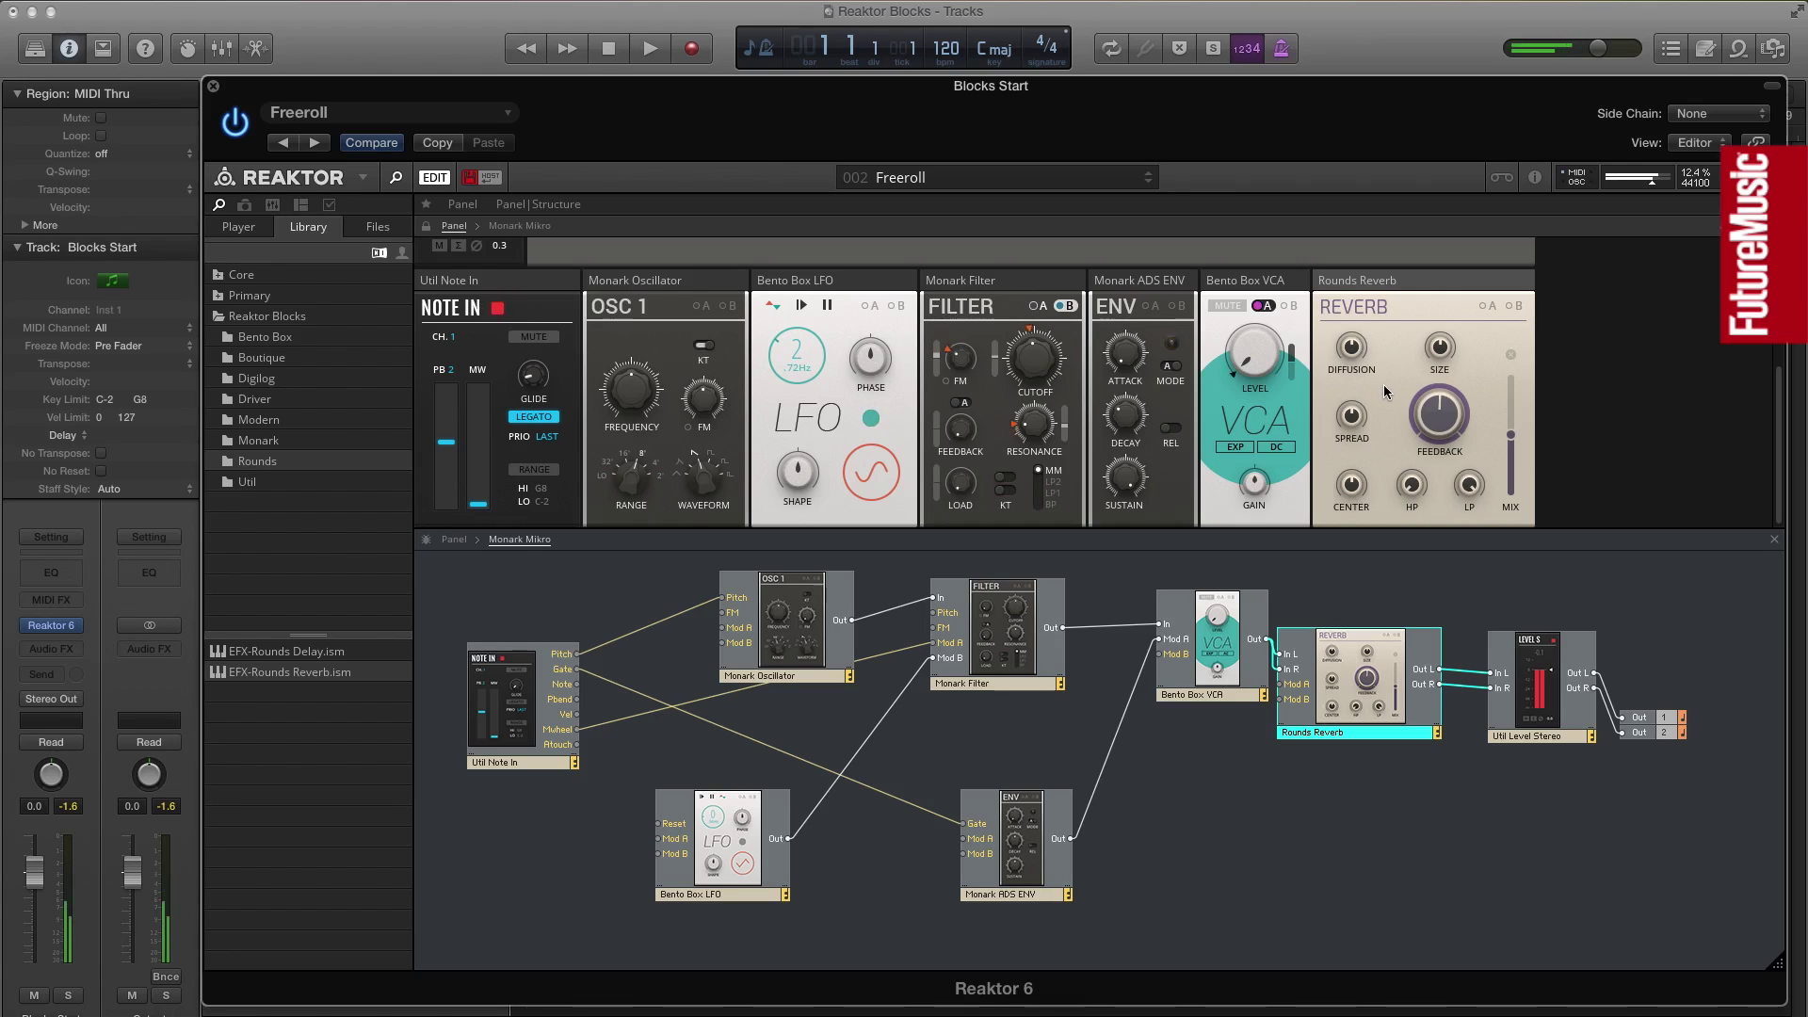
{"action": "left_click_drag", "start_coordinate": [1356, 344], "coordinate": [1439, 452]}
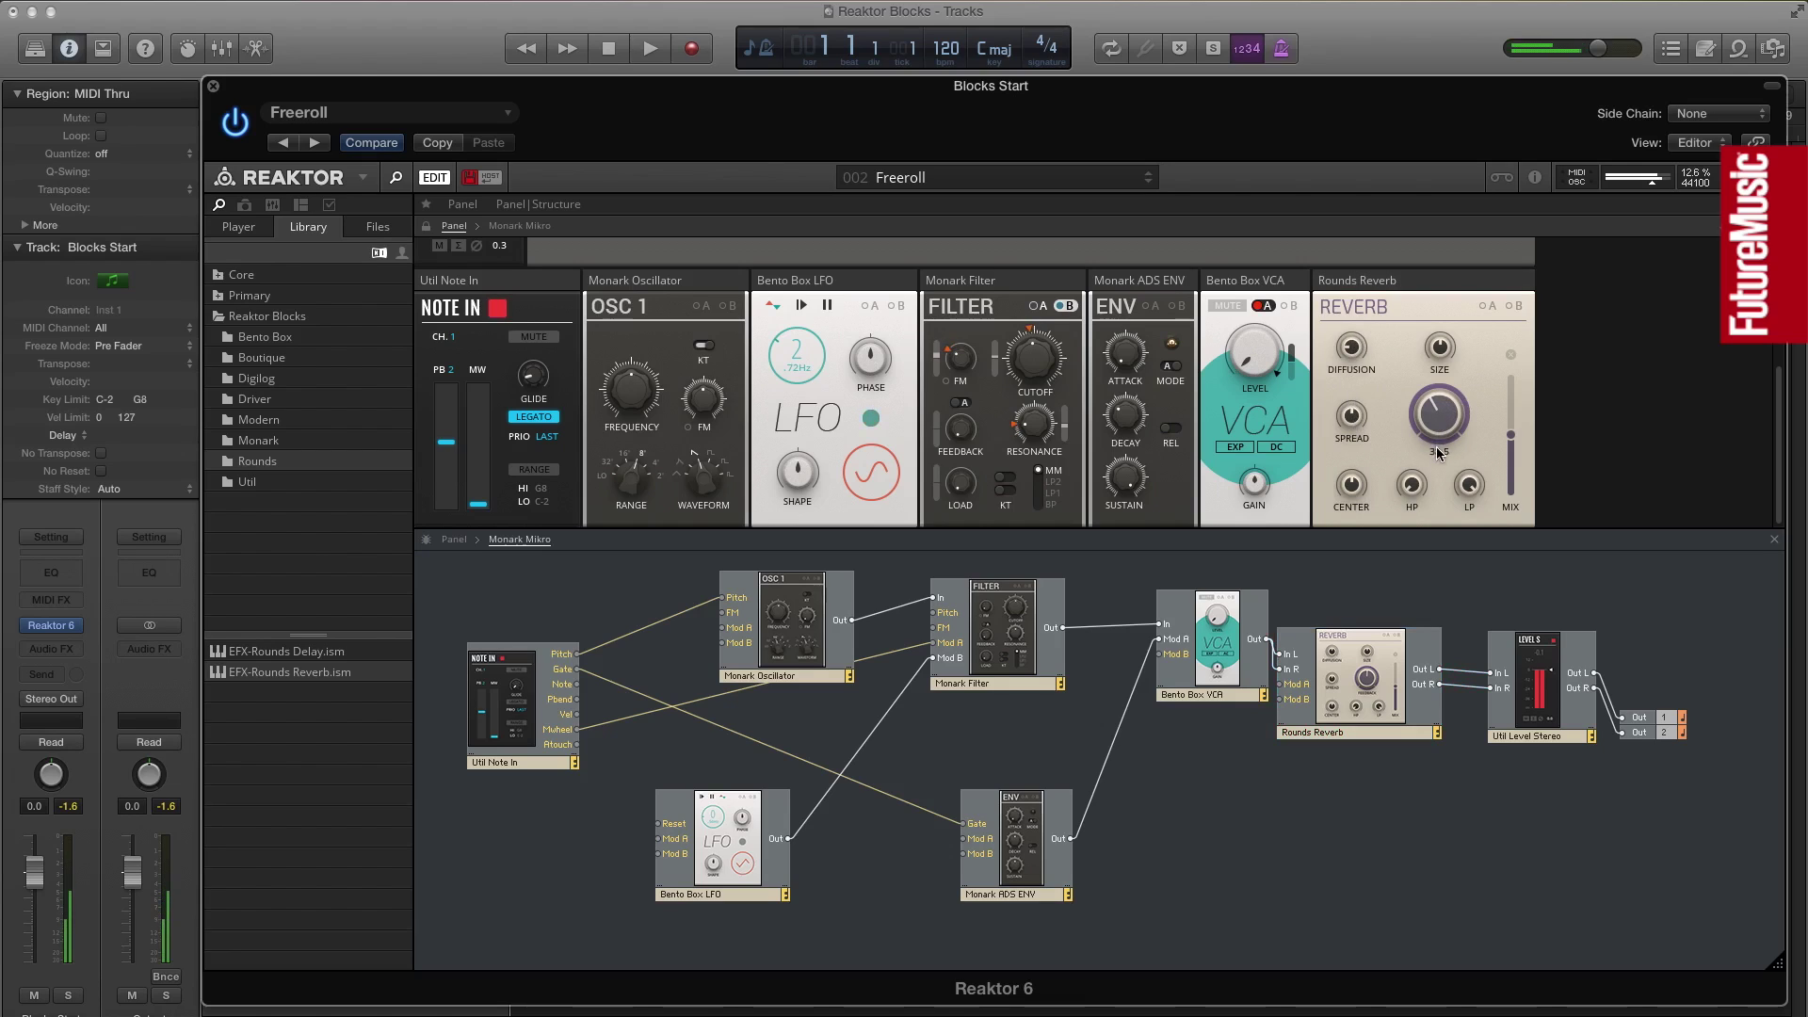
{"action": "left_click", "coordinate": [1441, 375]}
{"action": "left_click_drag", "start_coordinate": [1441, 375], "coordinate": [1444, 301]}
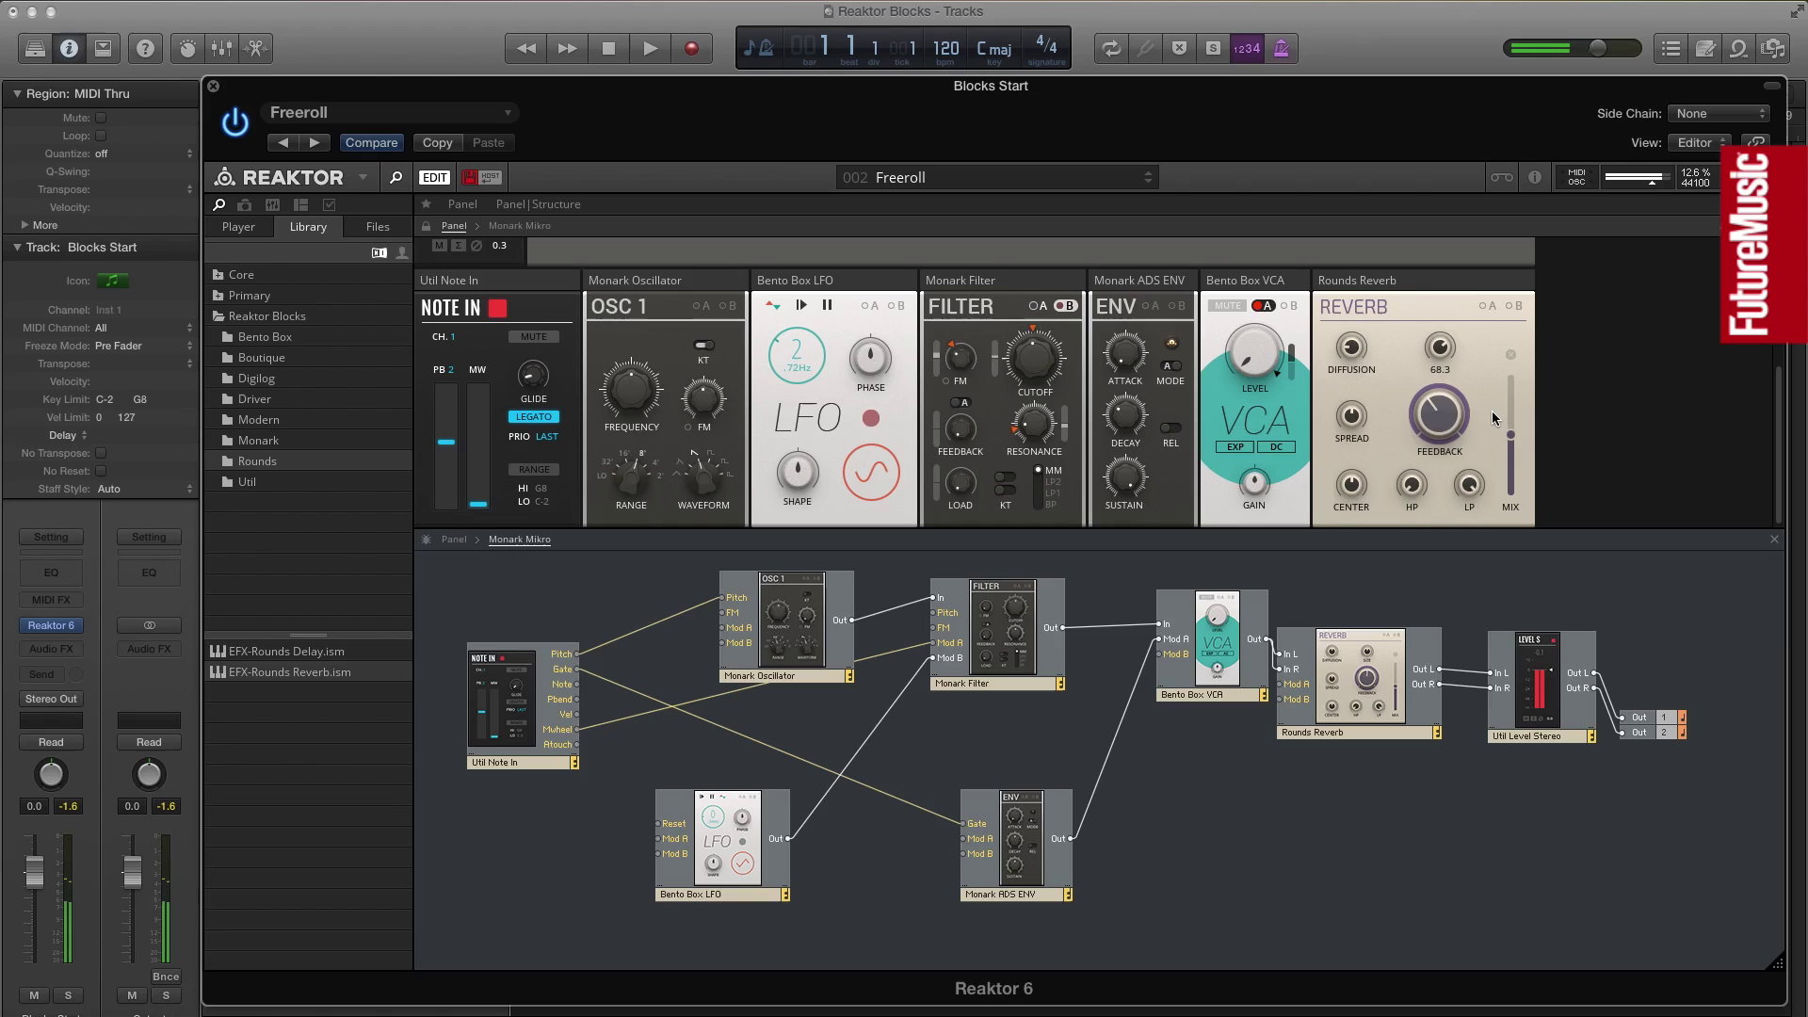
{"action": "left_click_drag", "start_coordinate": [1517, 439], "coordinate": [1507, 556]}
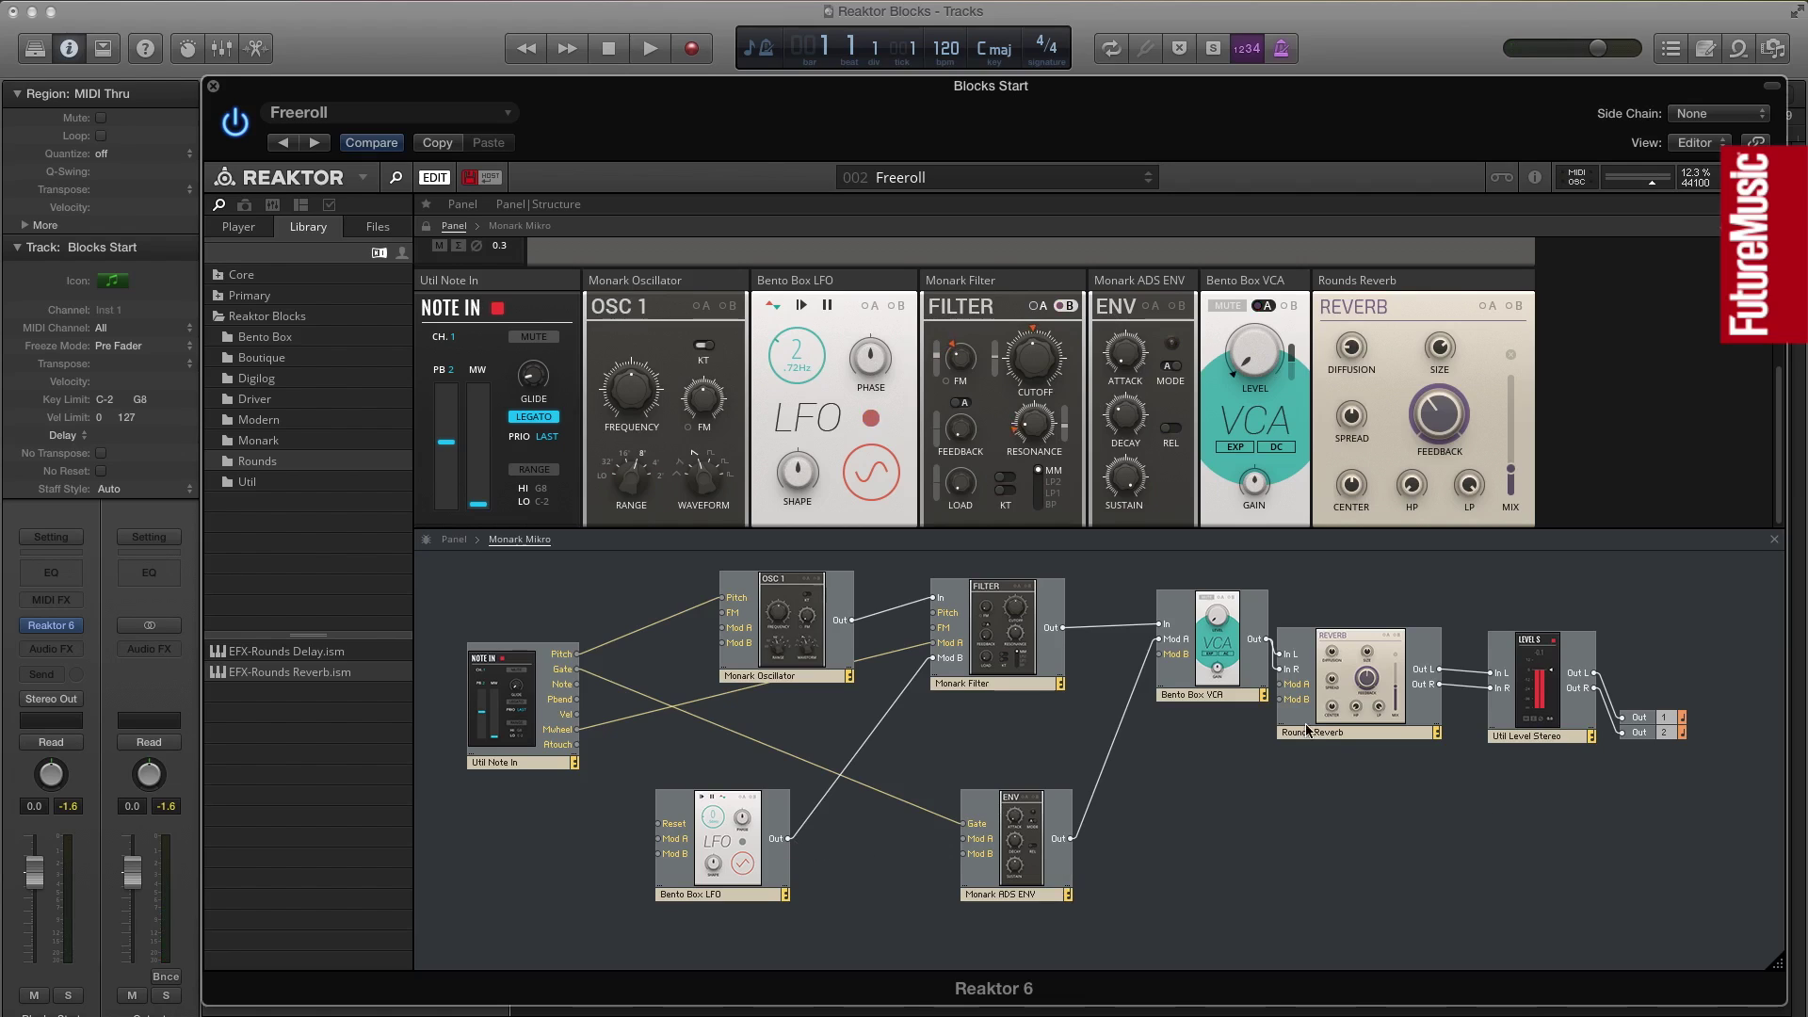
Reposition the Rounds Reverb, Bento Box VCA, Util Note In, Bento Box LFO and Monark Oscillator blocks.
{"action": "left_click_drag", "start_coordinate": [1305, 721], "coordinate": [1324, 755]}
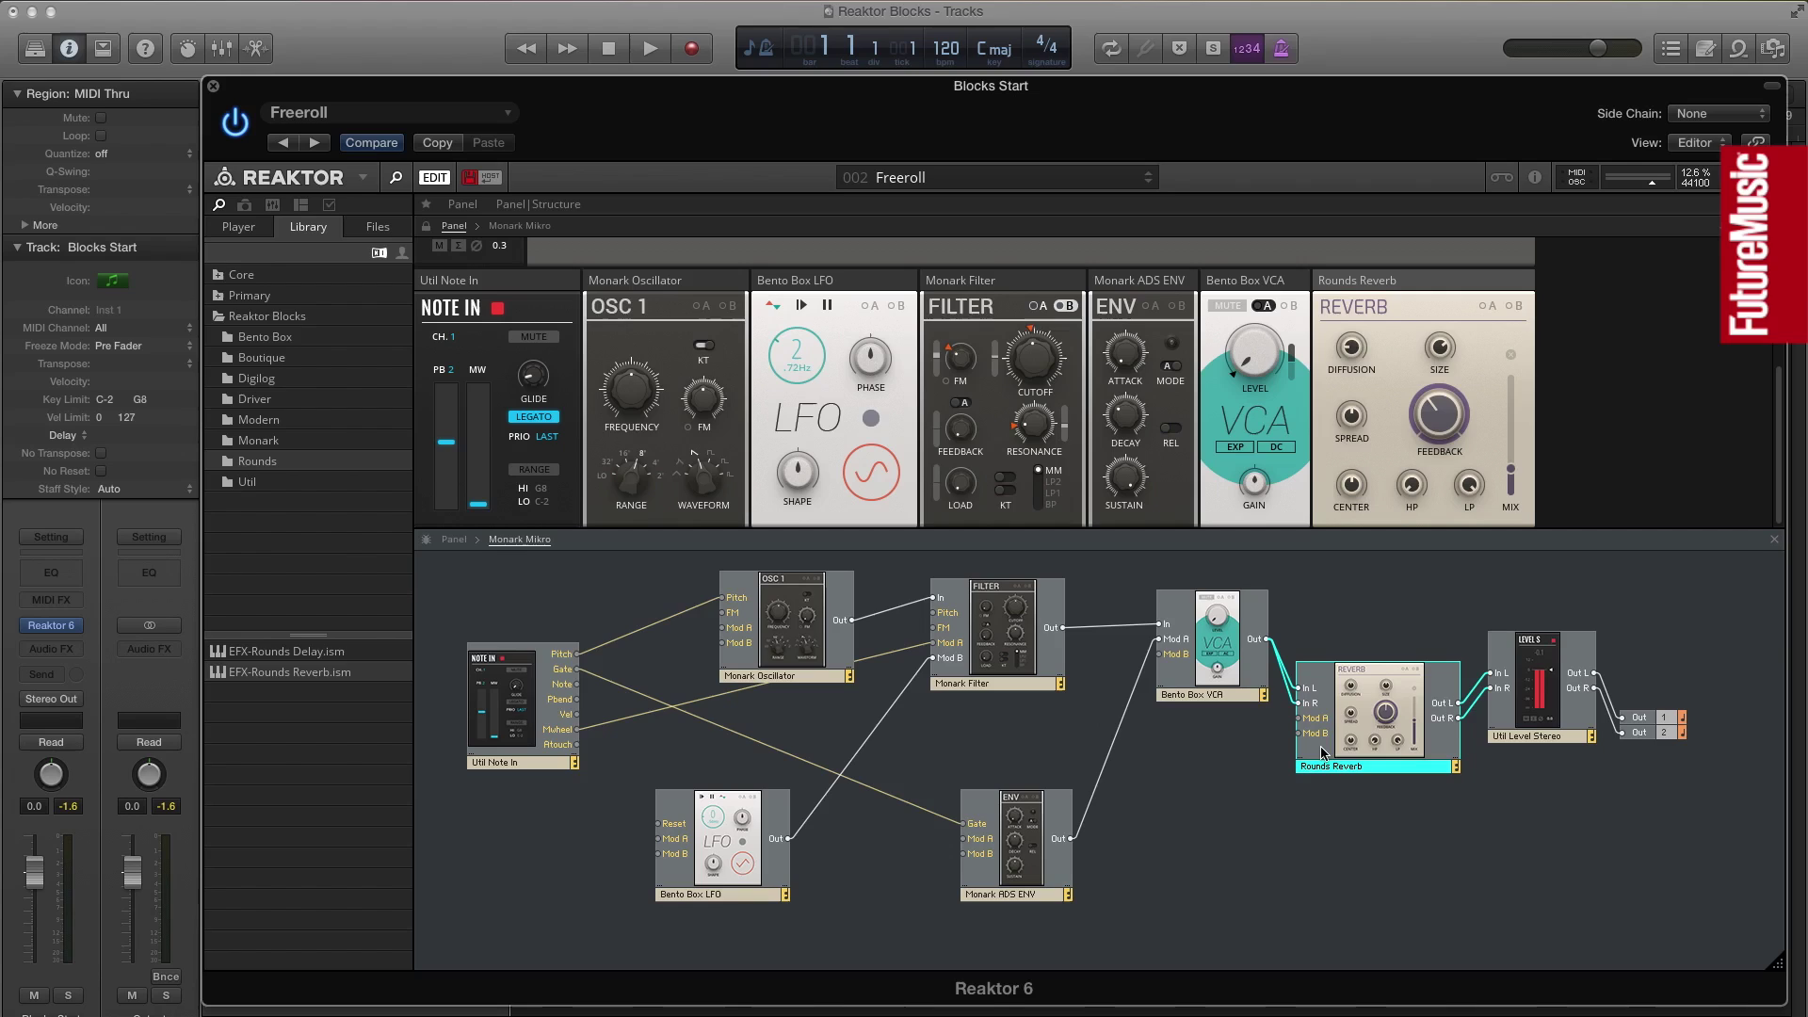
{"action": "left_click_drag", "start_coordinate": [1264, 617], "coordinate": [1237, 613]}
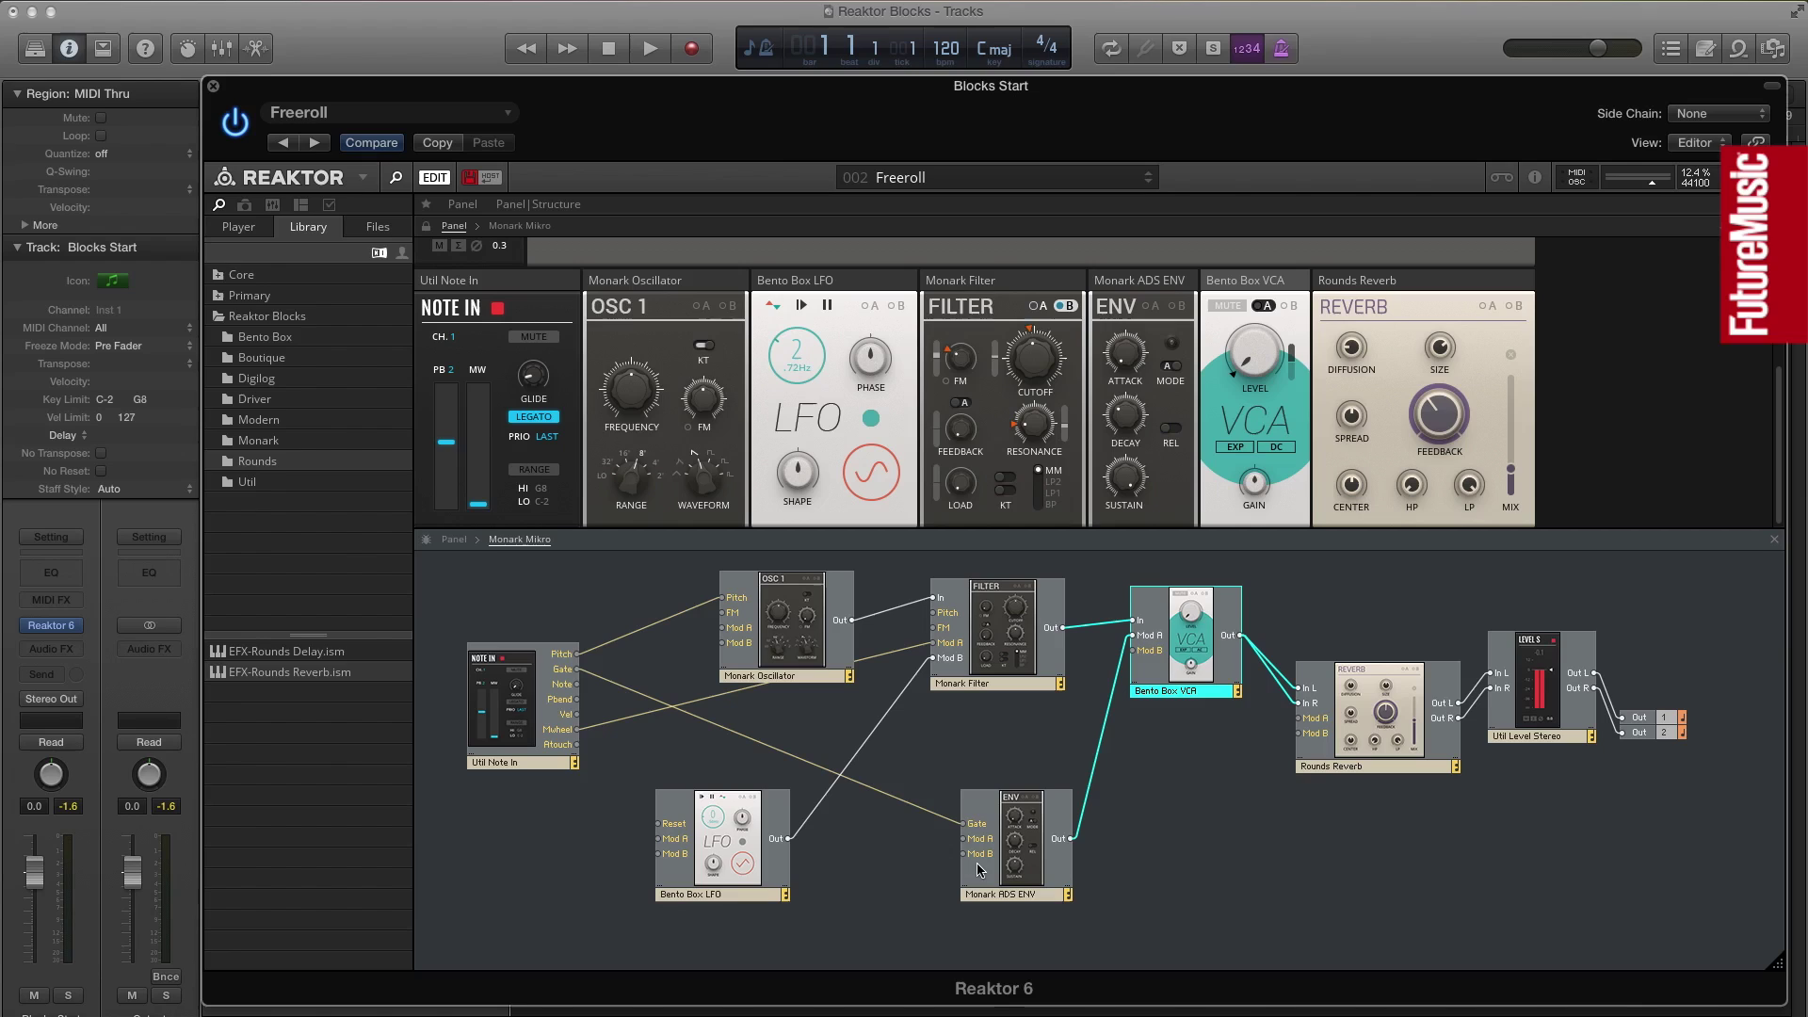
{"action": "left_click_drag", "start_coordinate": [504, 646], "coordinate": [477, 615]}
{"action": "left_click_drag", "start_coordinate": [765, 812], "coordinate": [789, 864]}
{"action": "left_click_drag", "start_coordinate": [842, 591], "coordinate": [779, 581]}
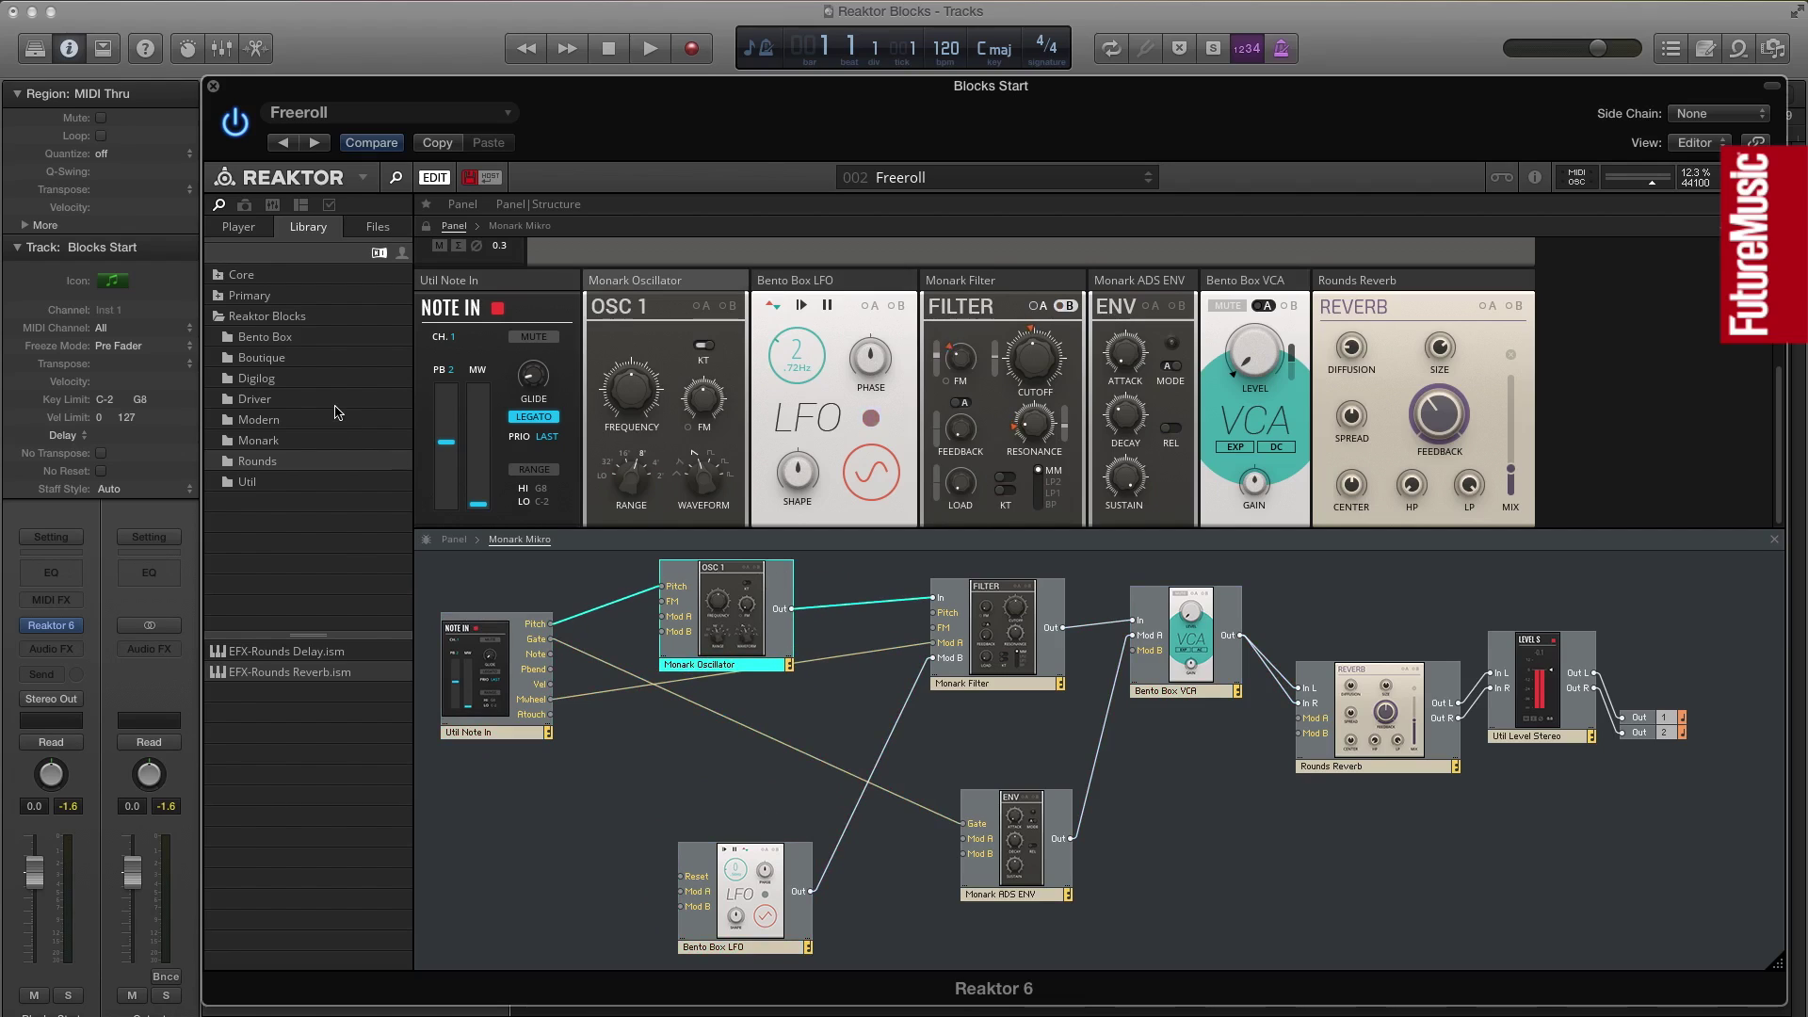
Add an OSC-Monark OSC block from the Monark library beneath the first oscillator.
{"action": "left_click", "coordinate": [272, 443]}
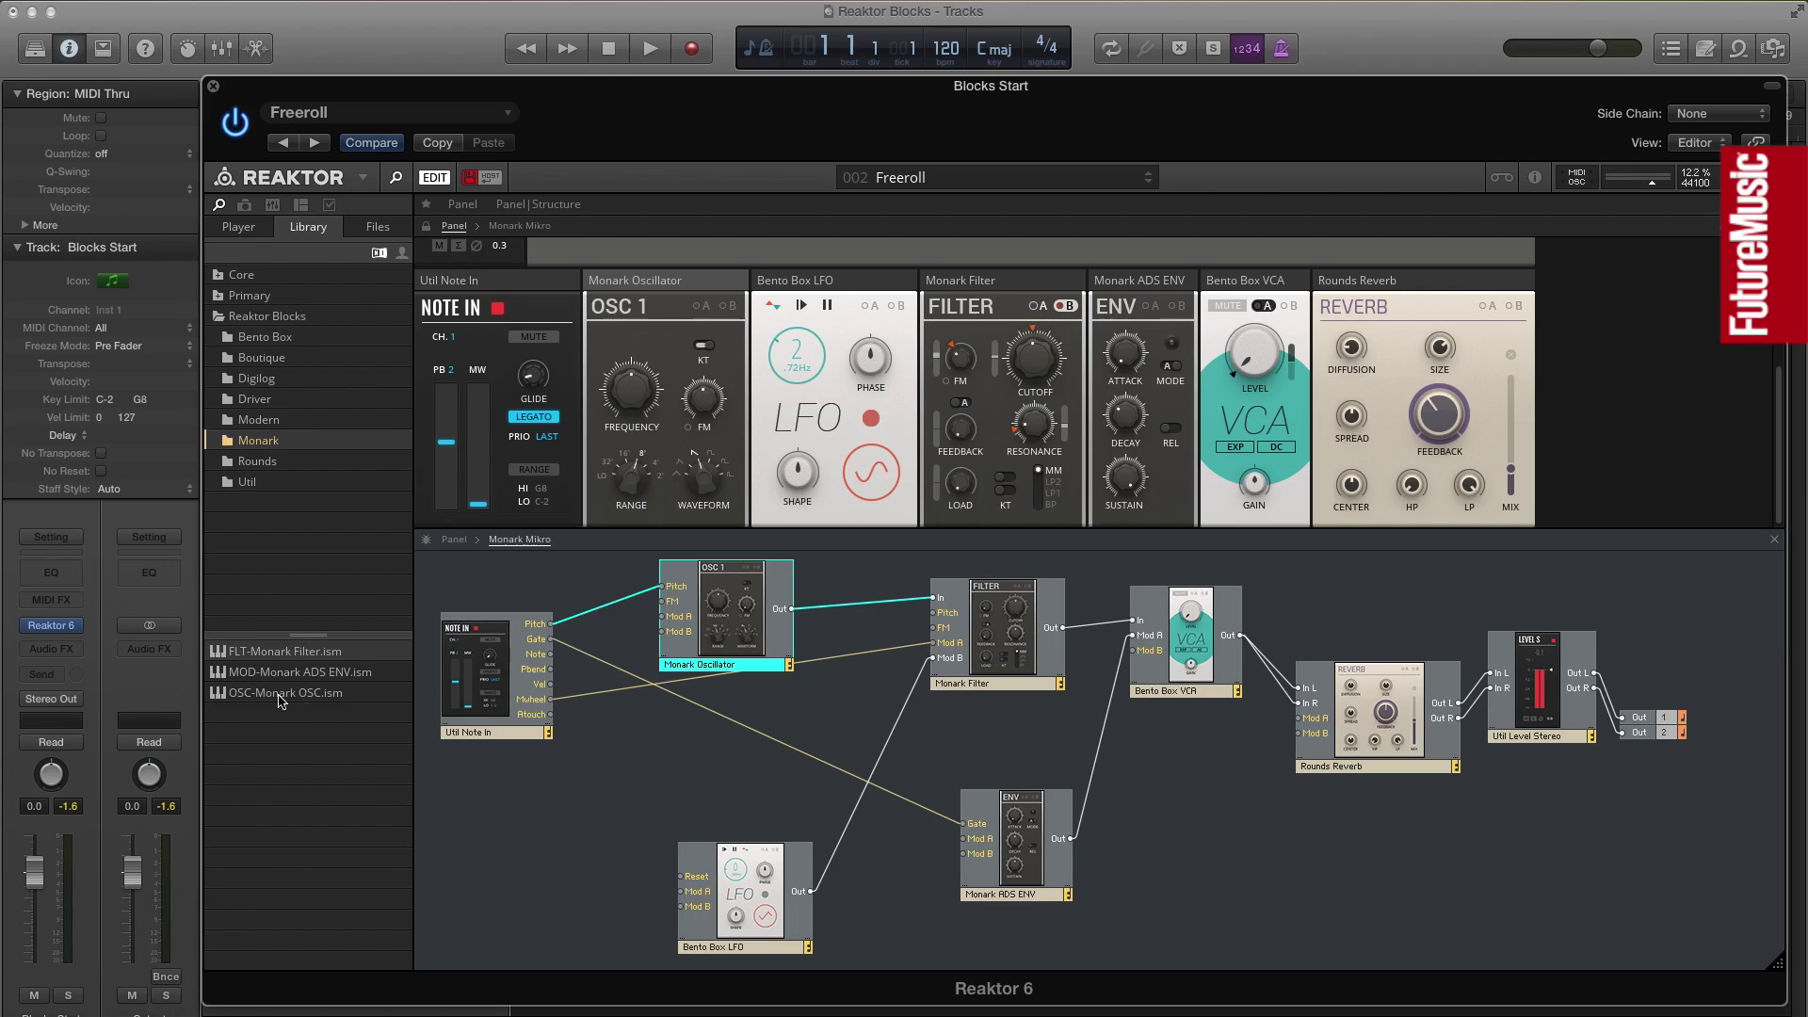
{"action": "left_click_drag", "start_coordinate": [282, 694], "coordinate": [674, 764]}
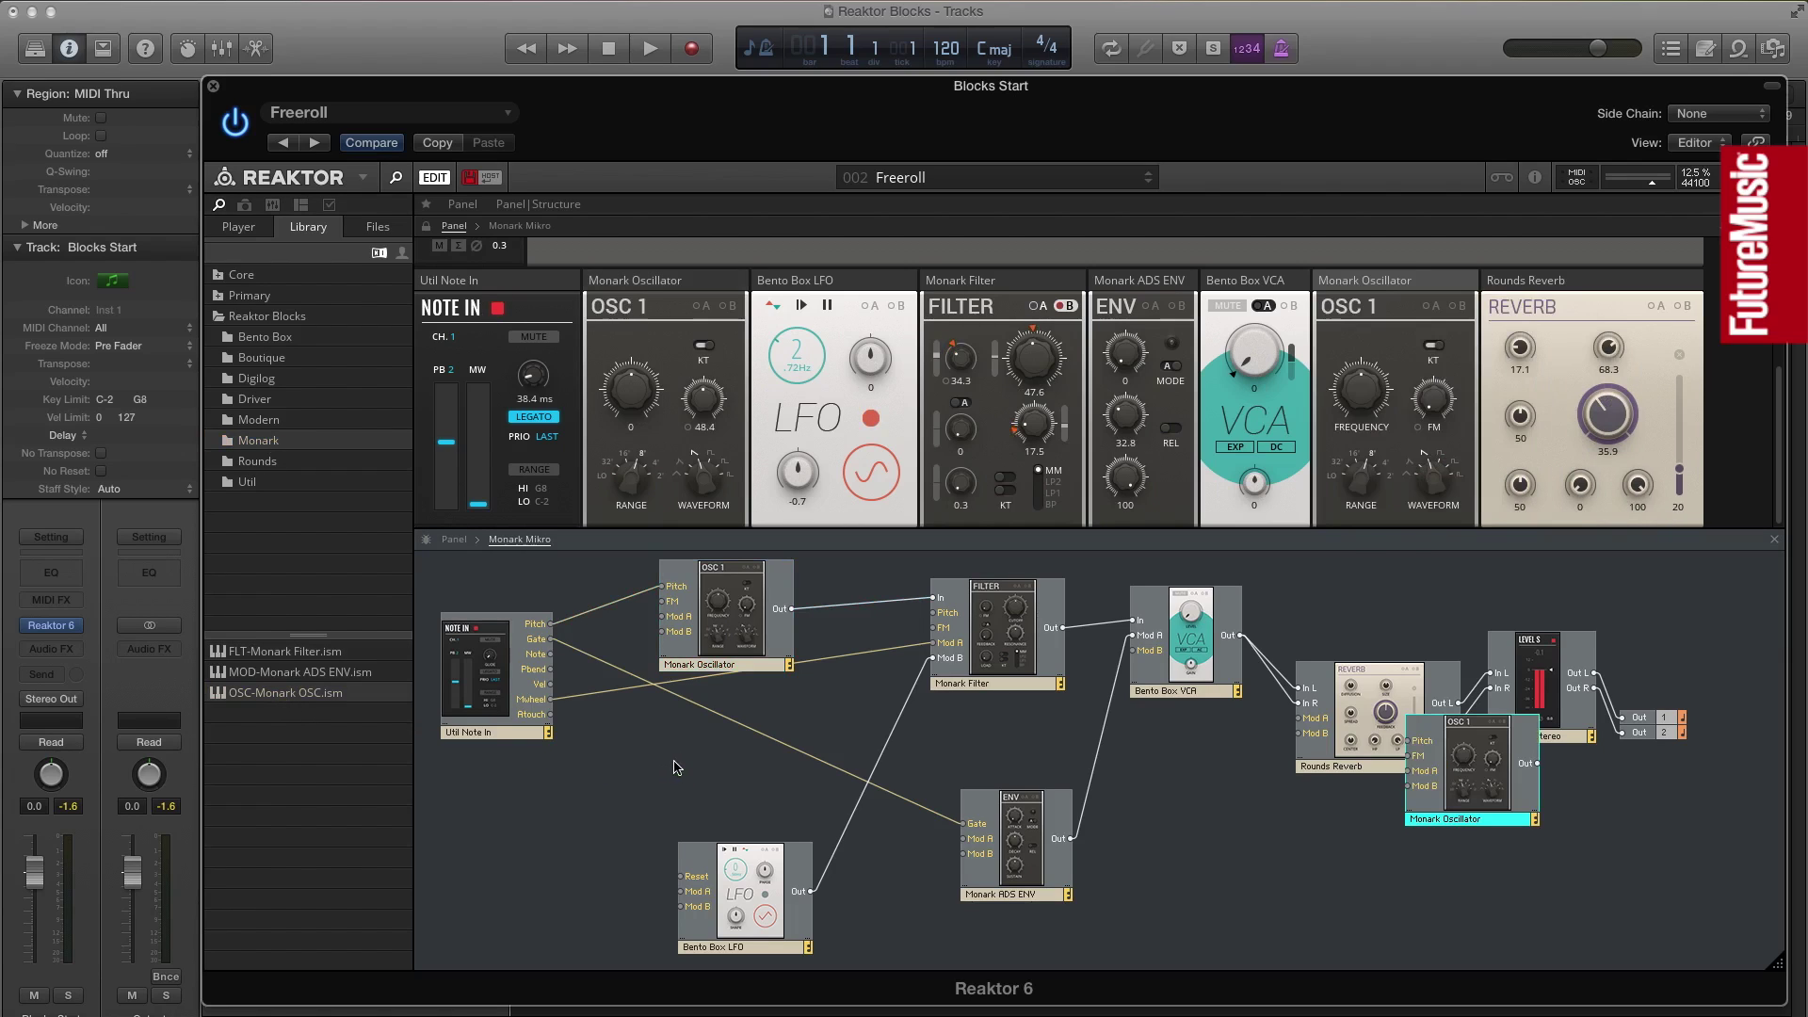
{"action": "left_click_drag", "start_coordinate": [1505, 726], "coordinate": [752, 728]}
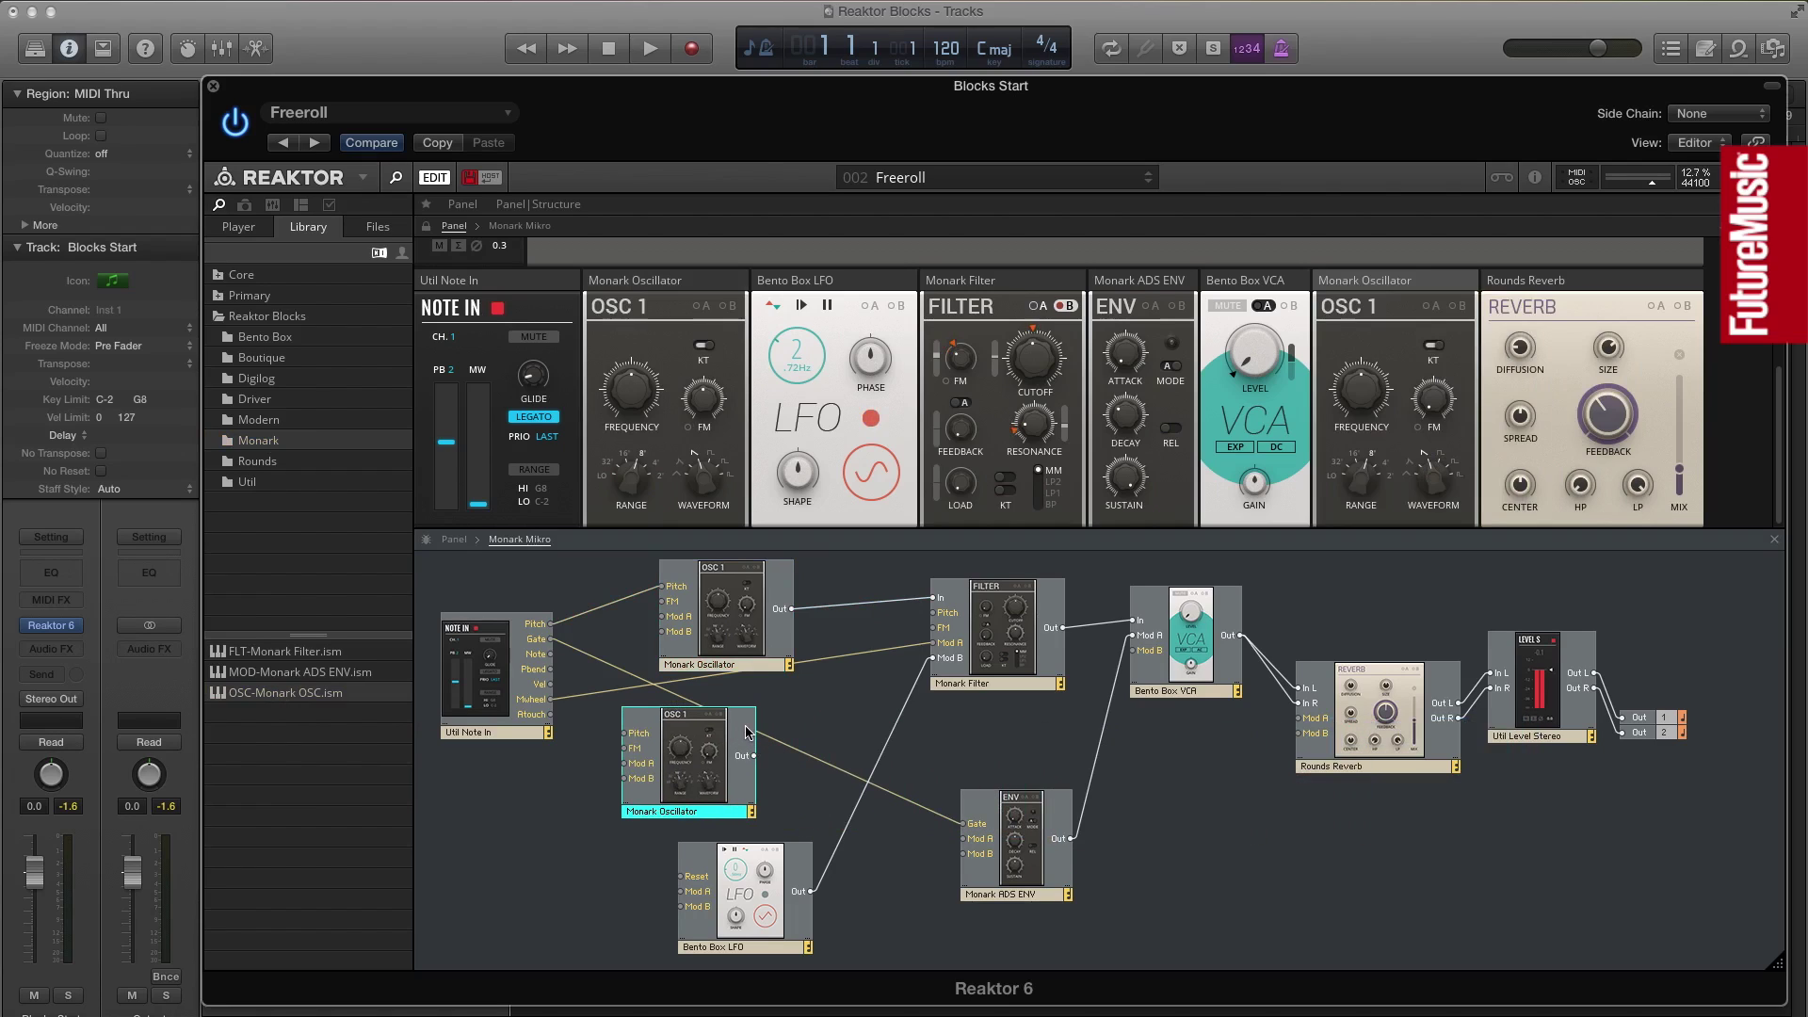
{"action": "left_click_drag", "start_coordinate": [791, 577], "coordinate": [764, 579]}
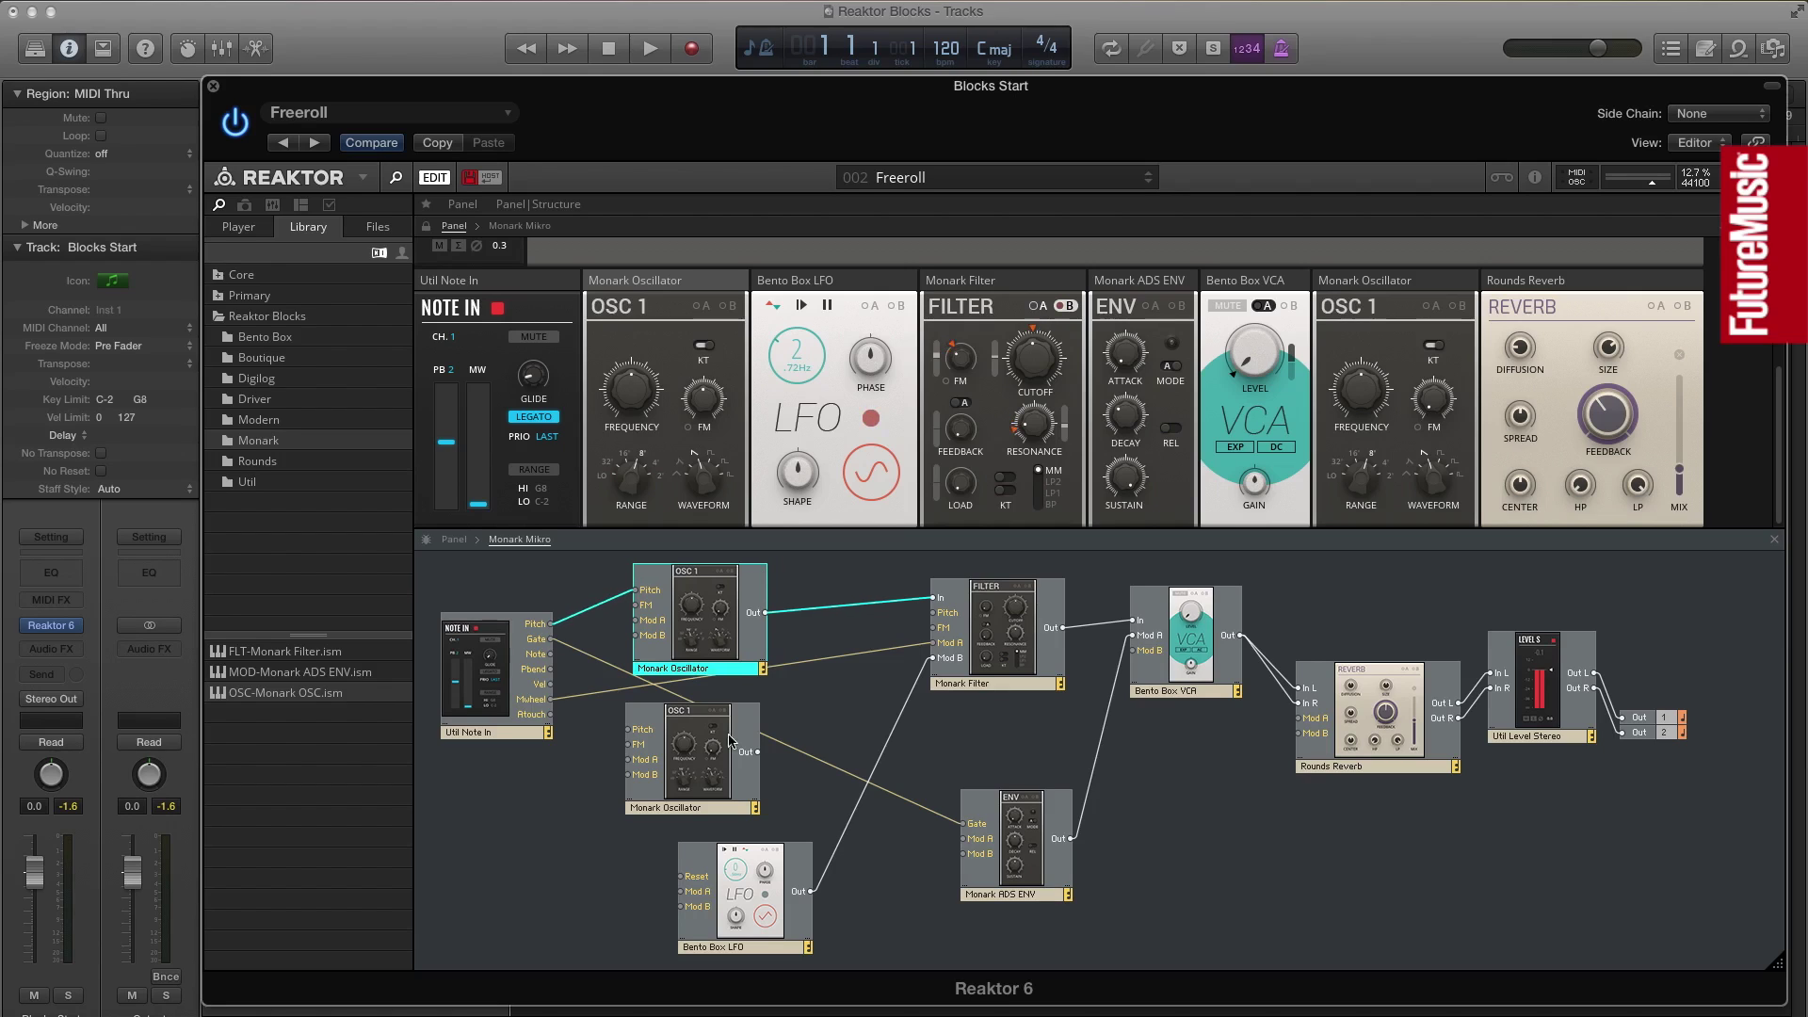
Rename the lower oscillator to 'Monark Oscillator 2'.
{"action": "left_click", "coordinate": [697, 811]}
{"action": "double_click", "coordinate": [711, 812]}
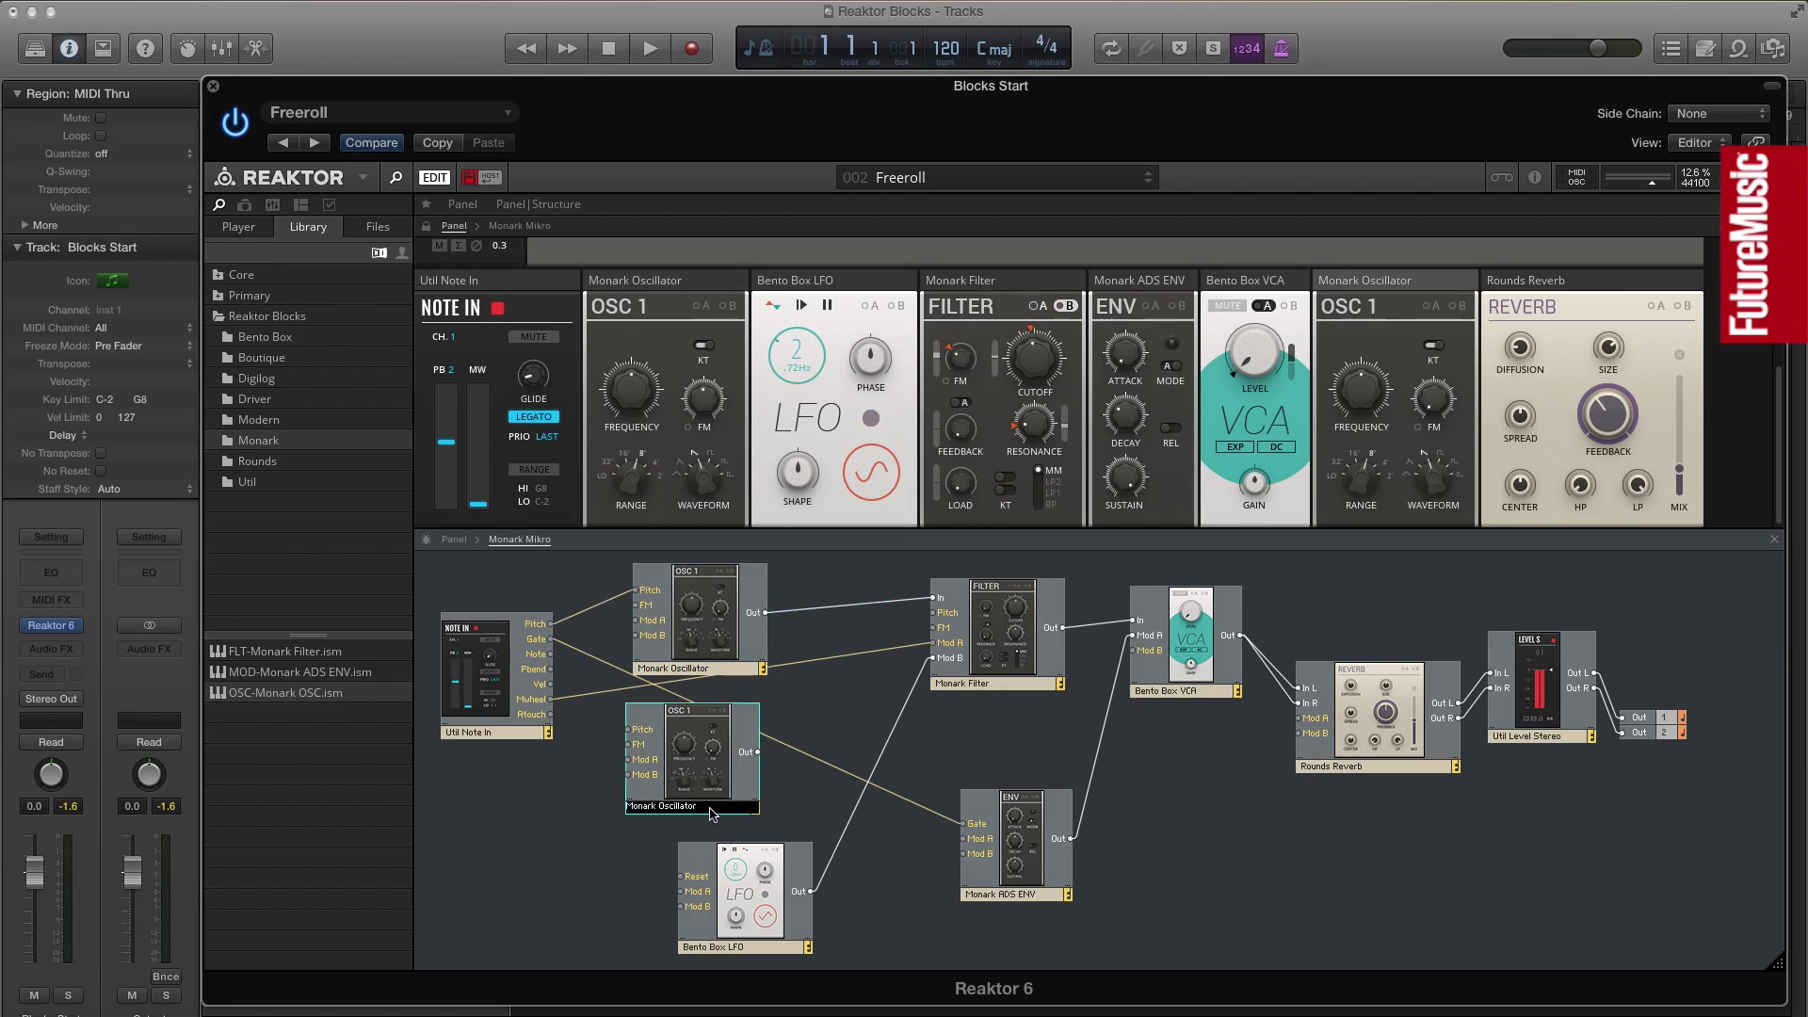
{"action": "type", "text": "2"}
{"action": "key", "text": "Return"}
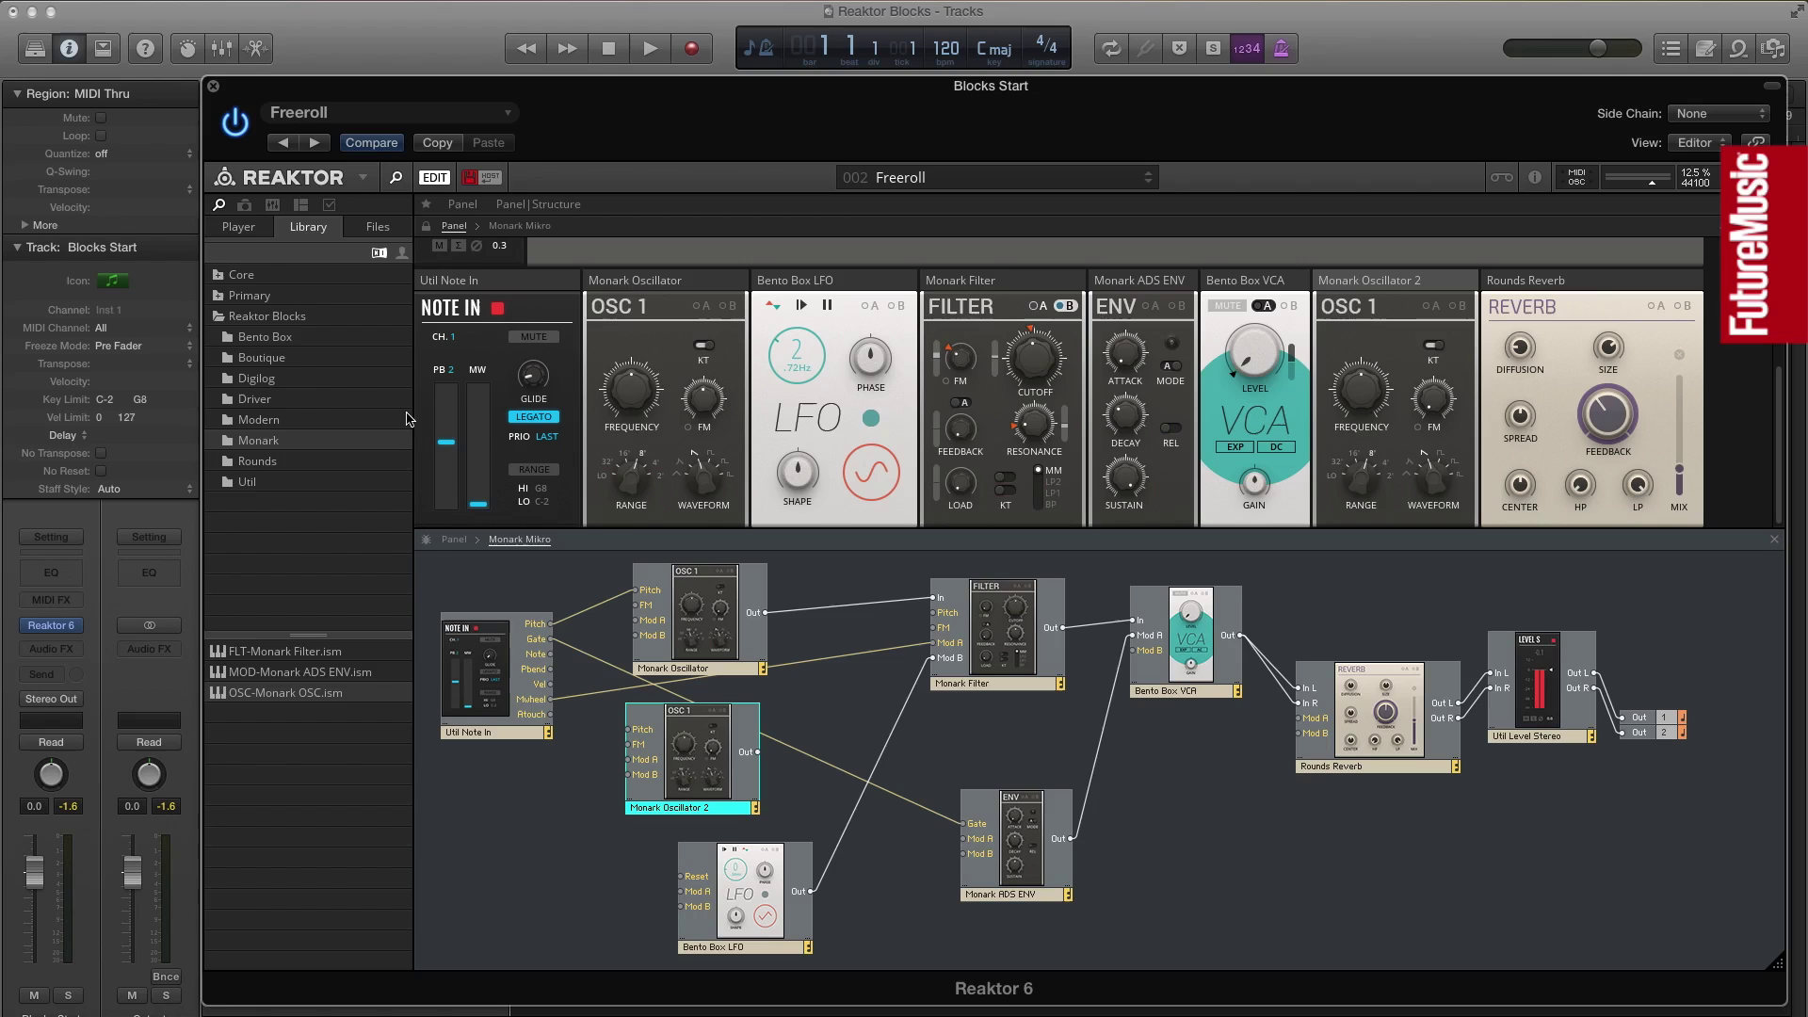
Drop a Bento Box MIX-Mix block into open space and wire Monark Oscillator Out to Mix In 1.
{"action": "left_click", "coordinate": [266, 337]}
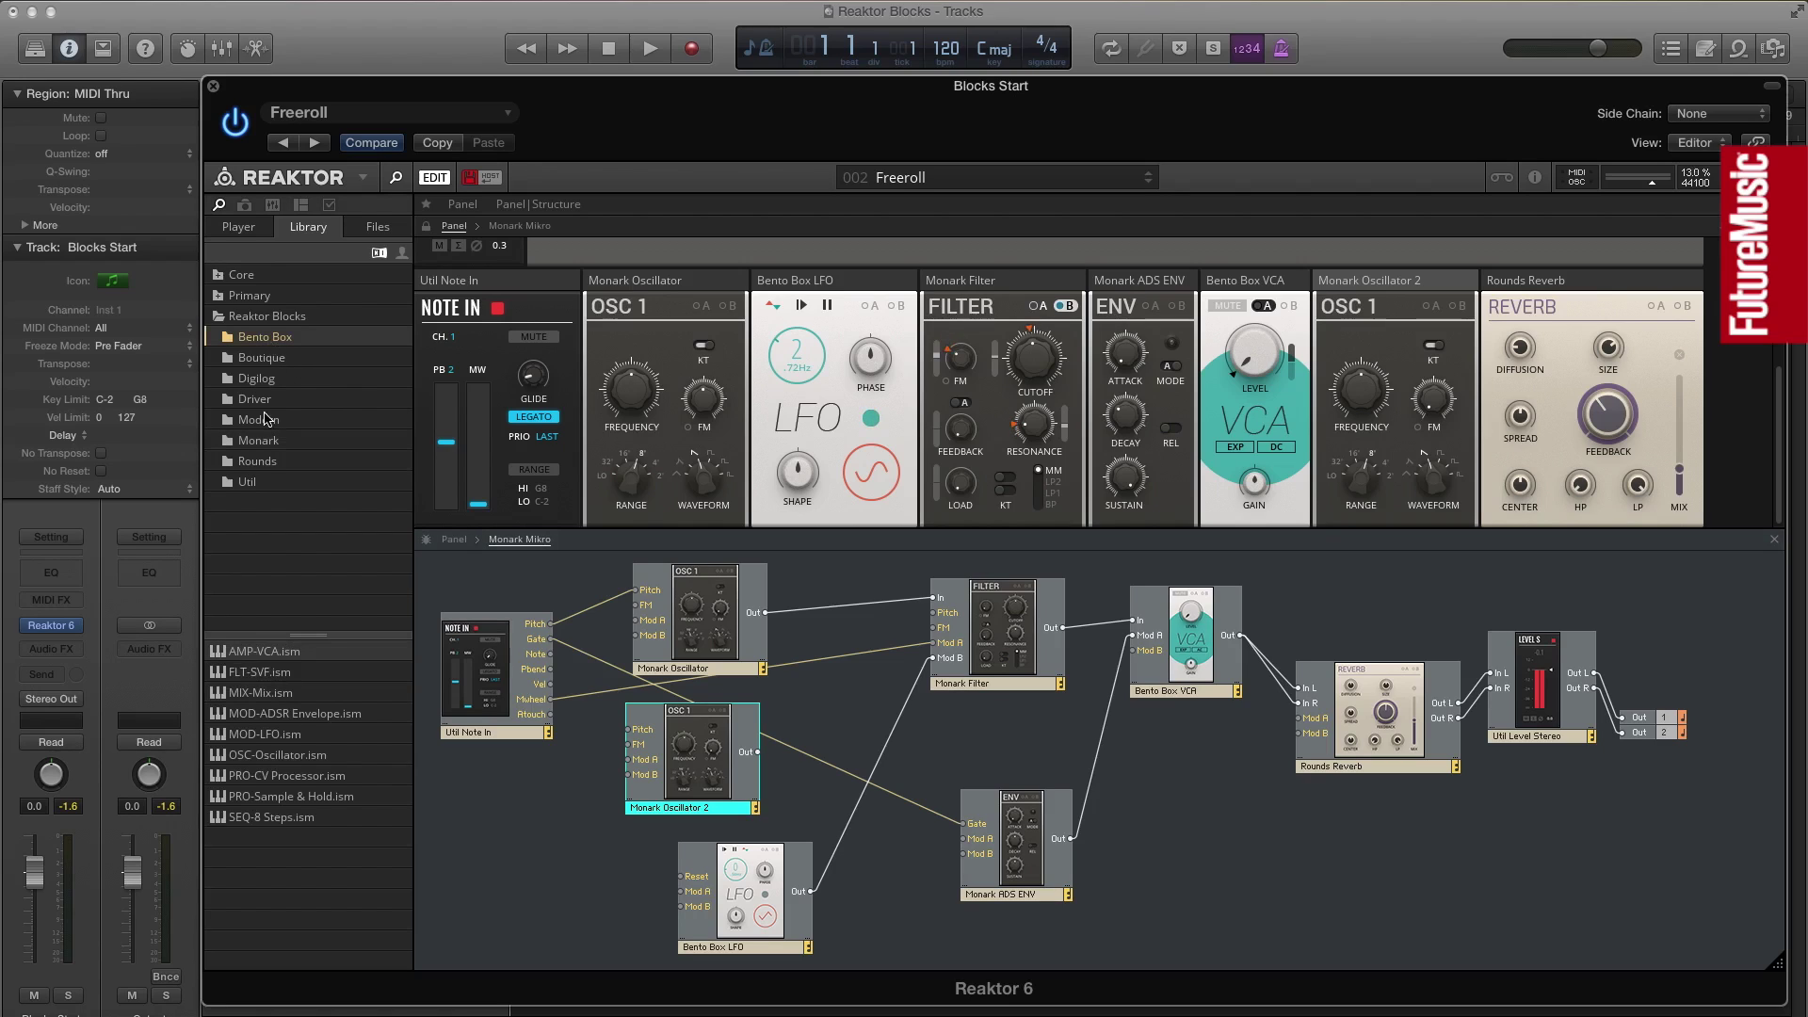
{"action": "left_click_drag", "start_coordinate": [252, 699], "coordinate": [1344, 876]}
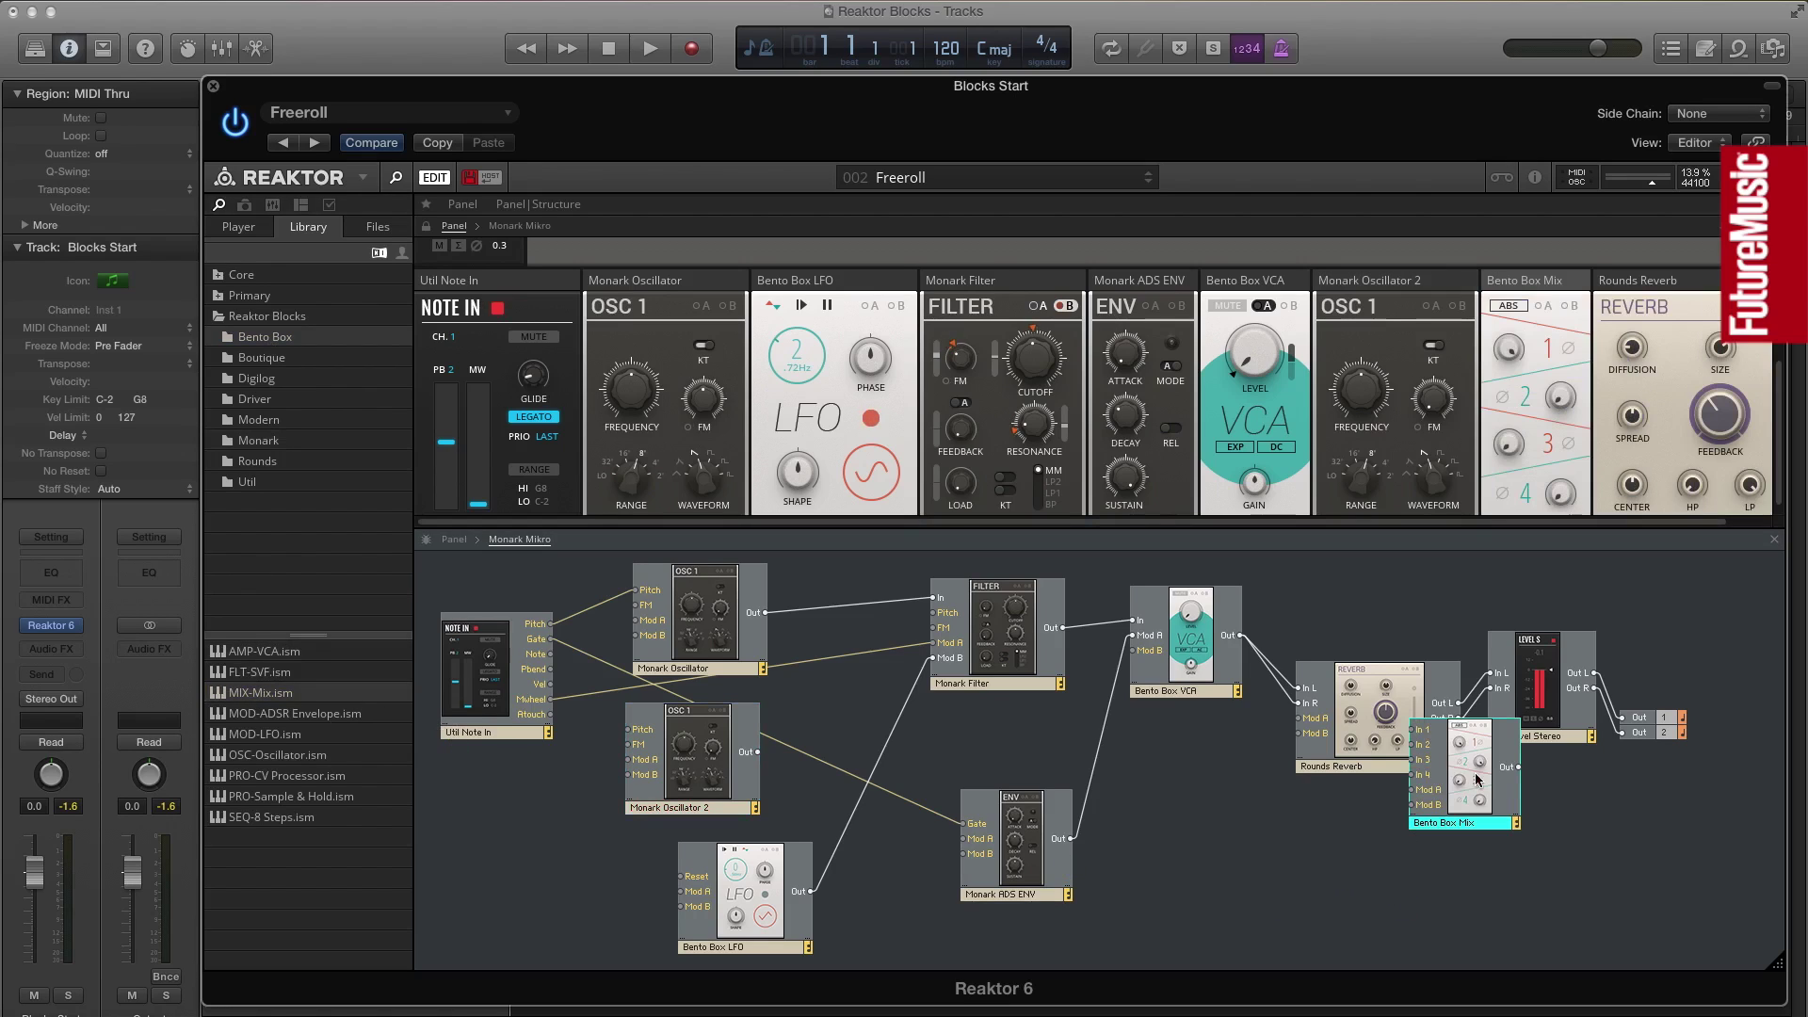
{"action": "left_click_drag", "start_coordinate": [1513, 756], "coordinate": [910, 672]}
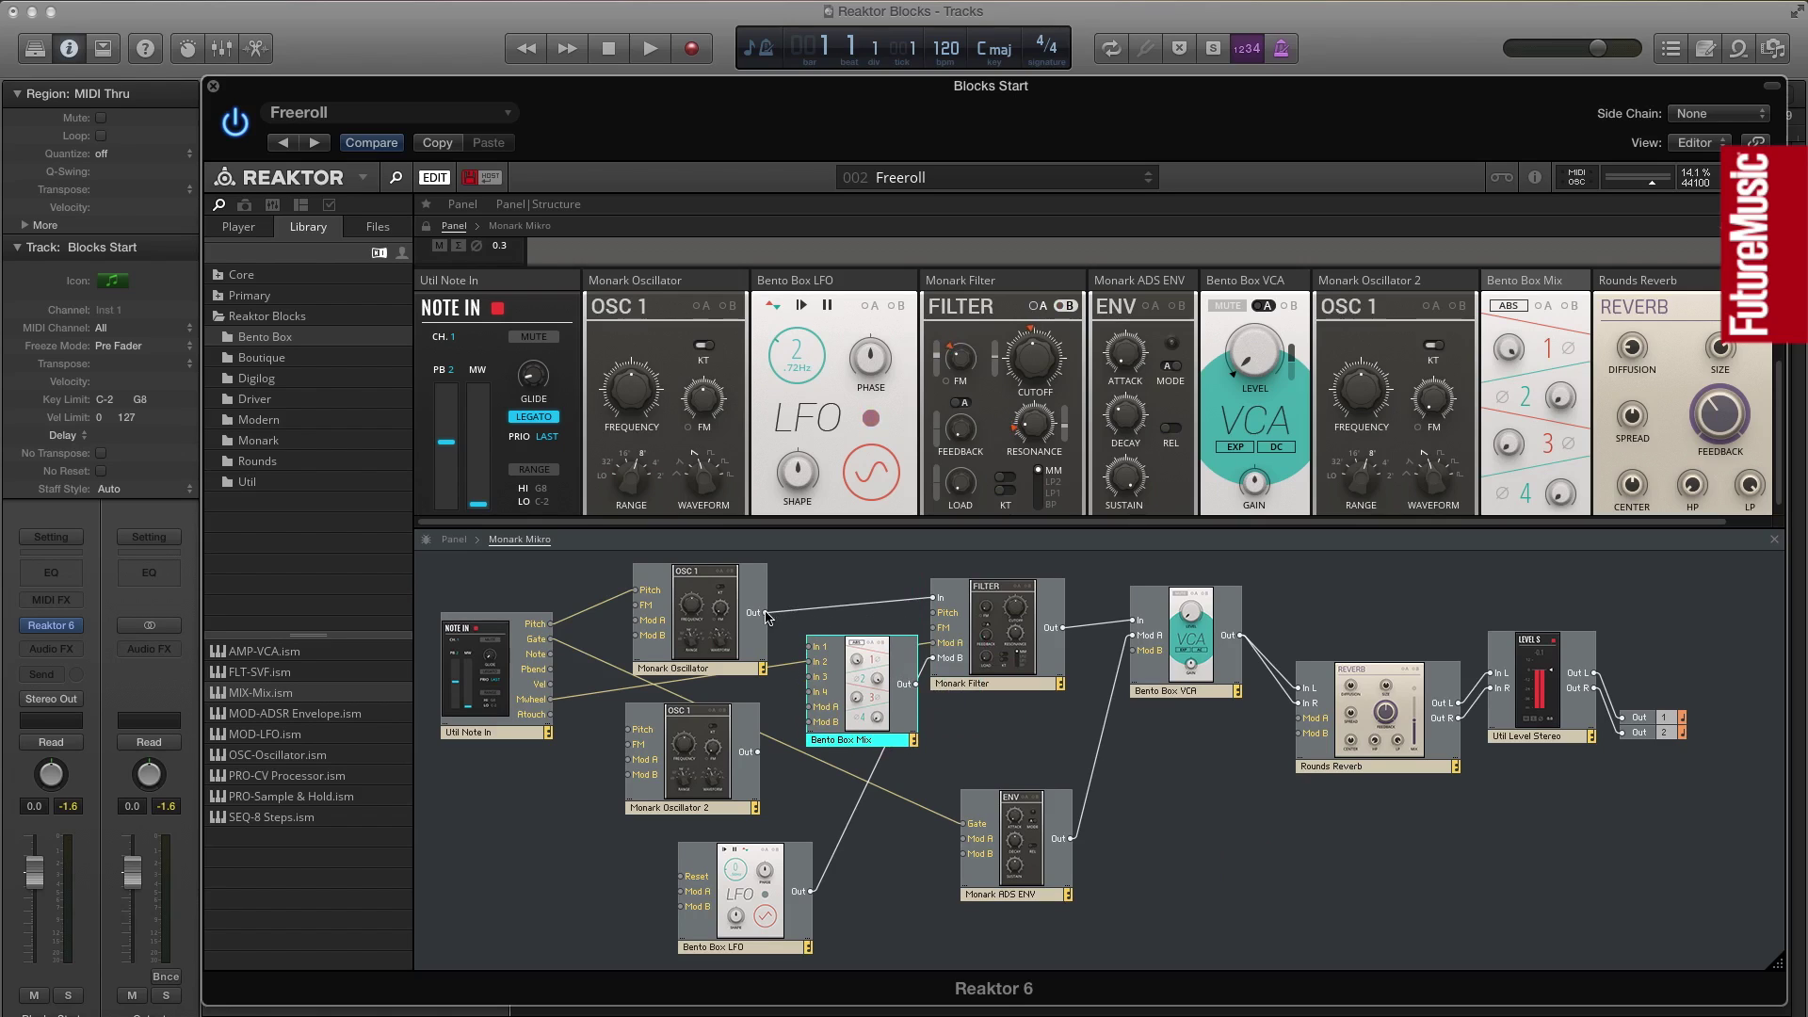
{"action": "left_click_drag", "start_coordinate": [770, 616], "coordinate": [813, 647]}
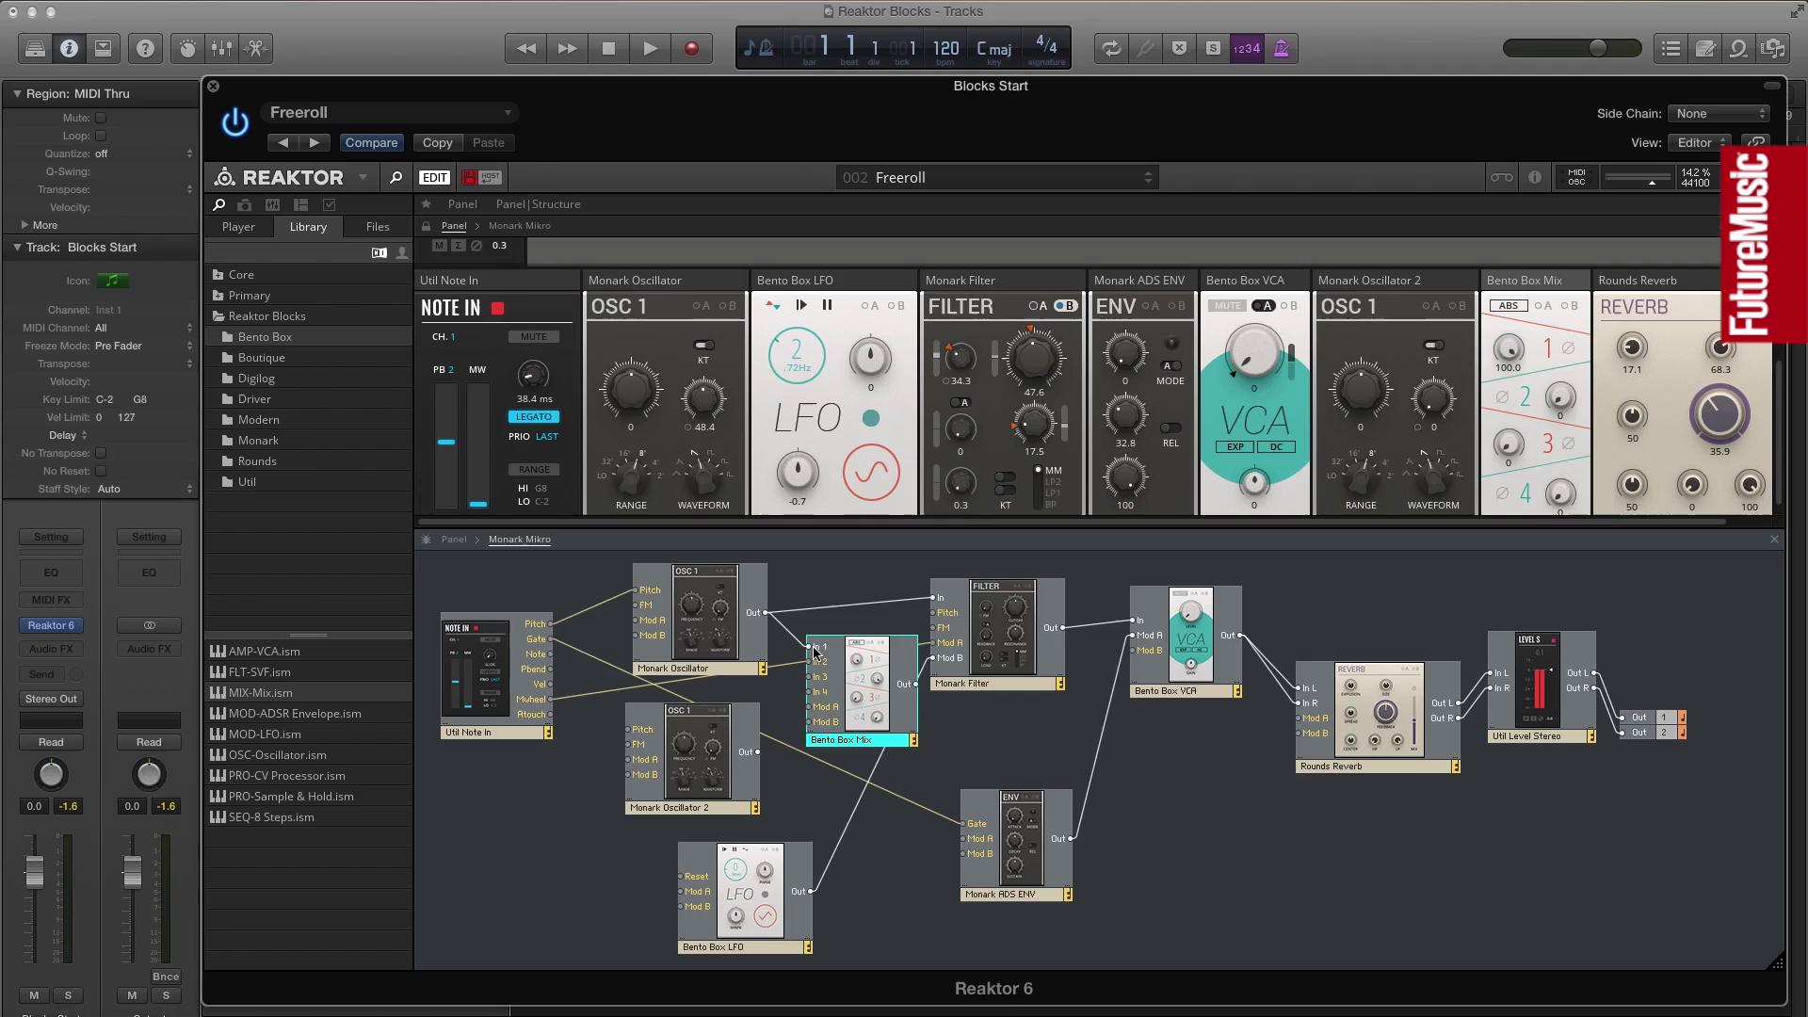
Replace the direct oscillator-to-filter cable with a Mix block feeding the filter input.
{"action": "right_click", "coordinate": [863, 611]}
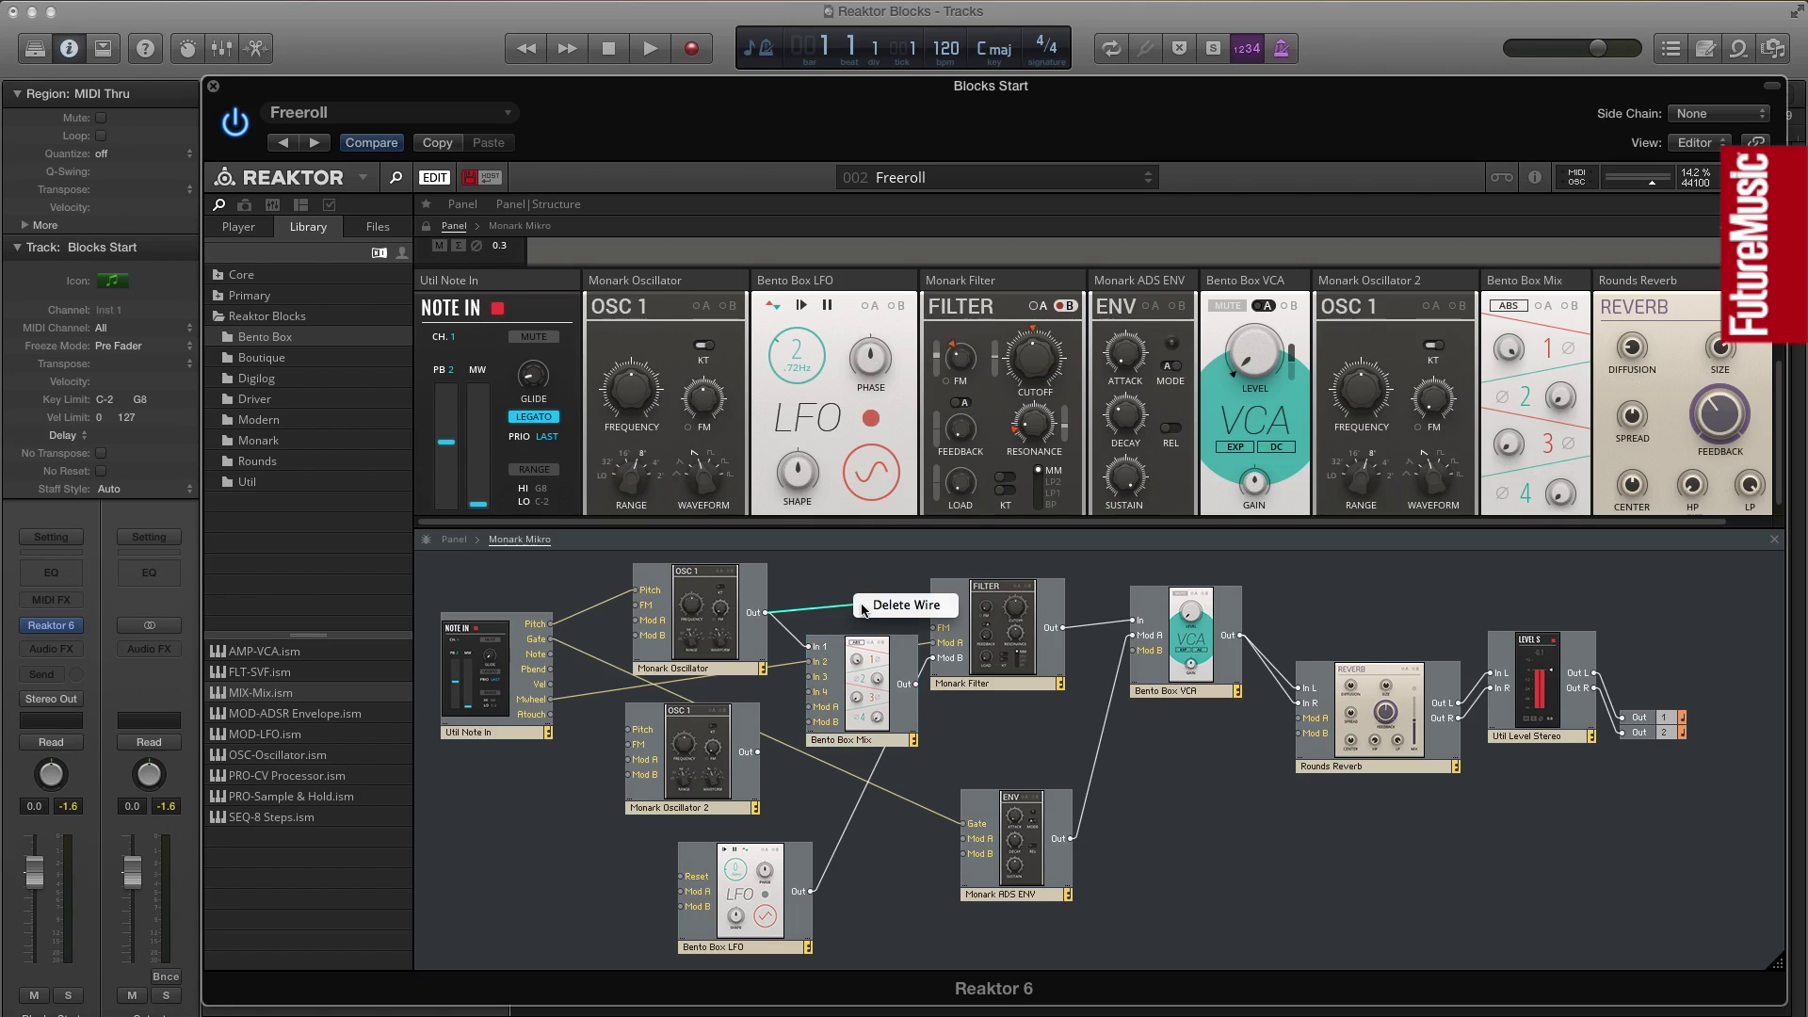
{"action": "left_click", "coordinate": [876, 608]}
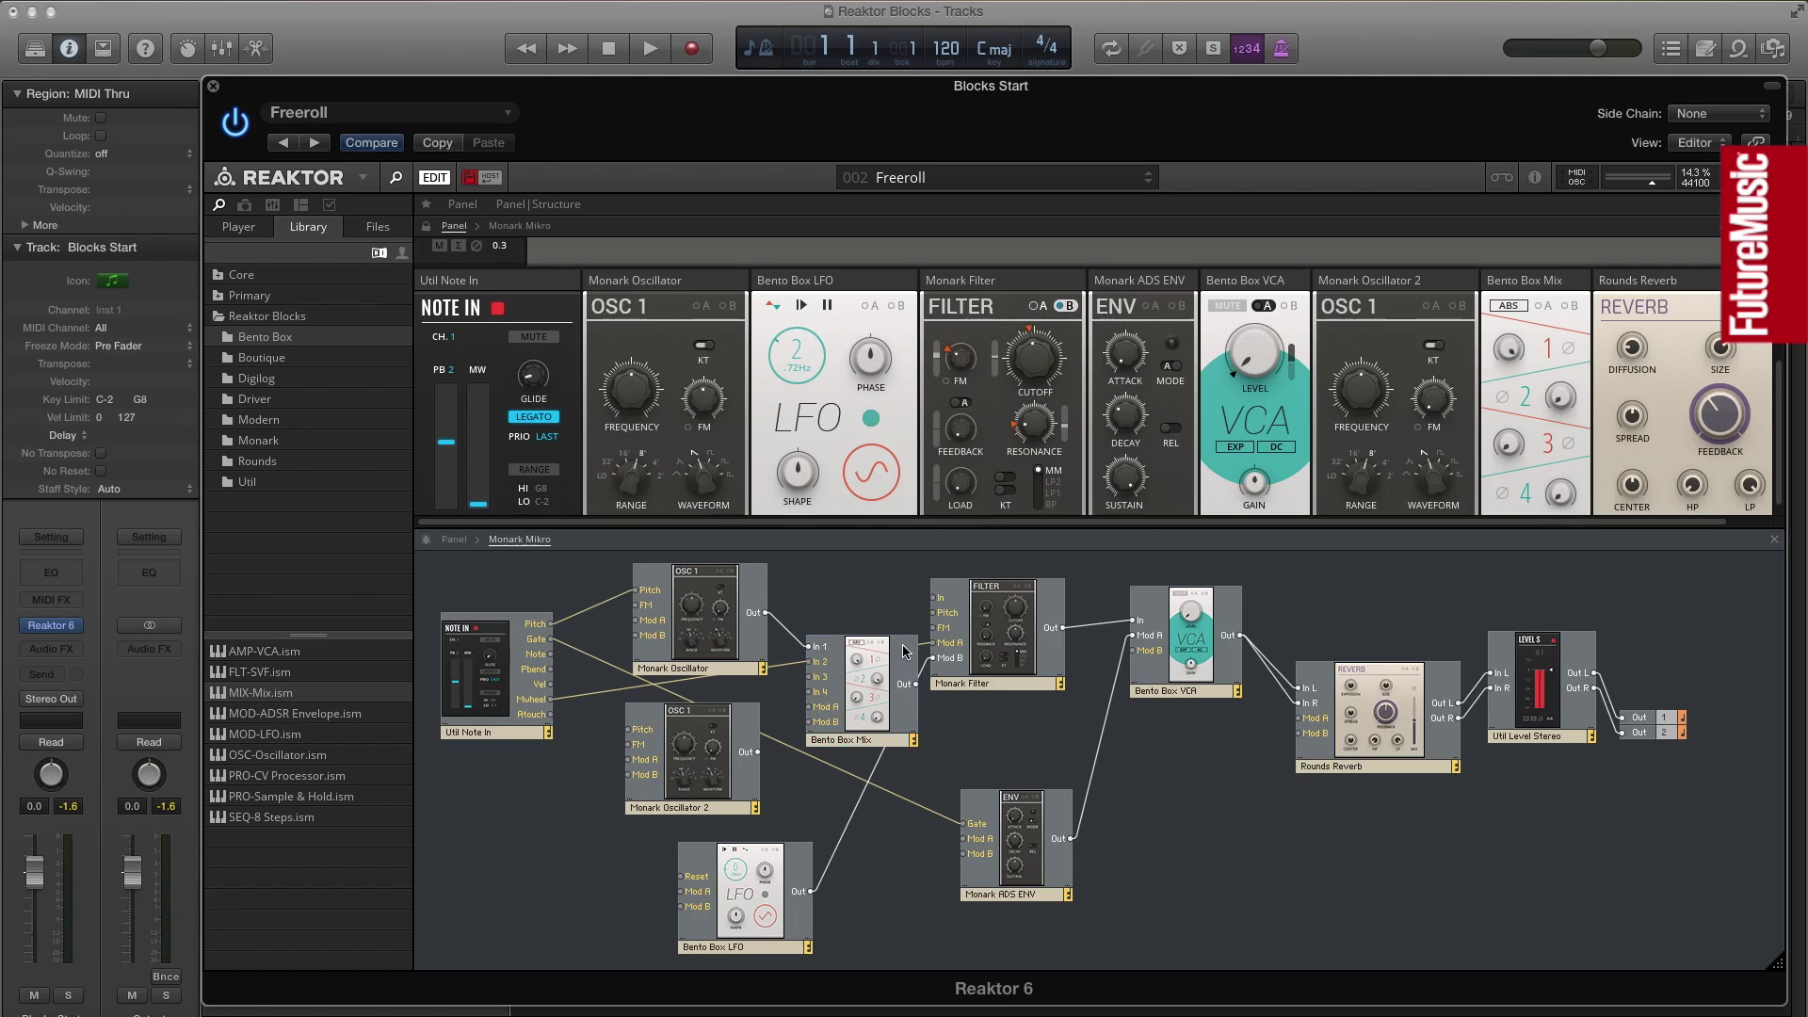
{"action": "left_click_drag", "start_coordinate": [899, 655], "coordinate": [936, 599]}
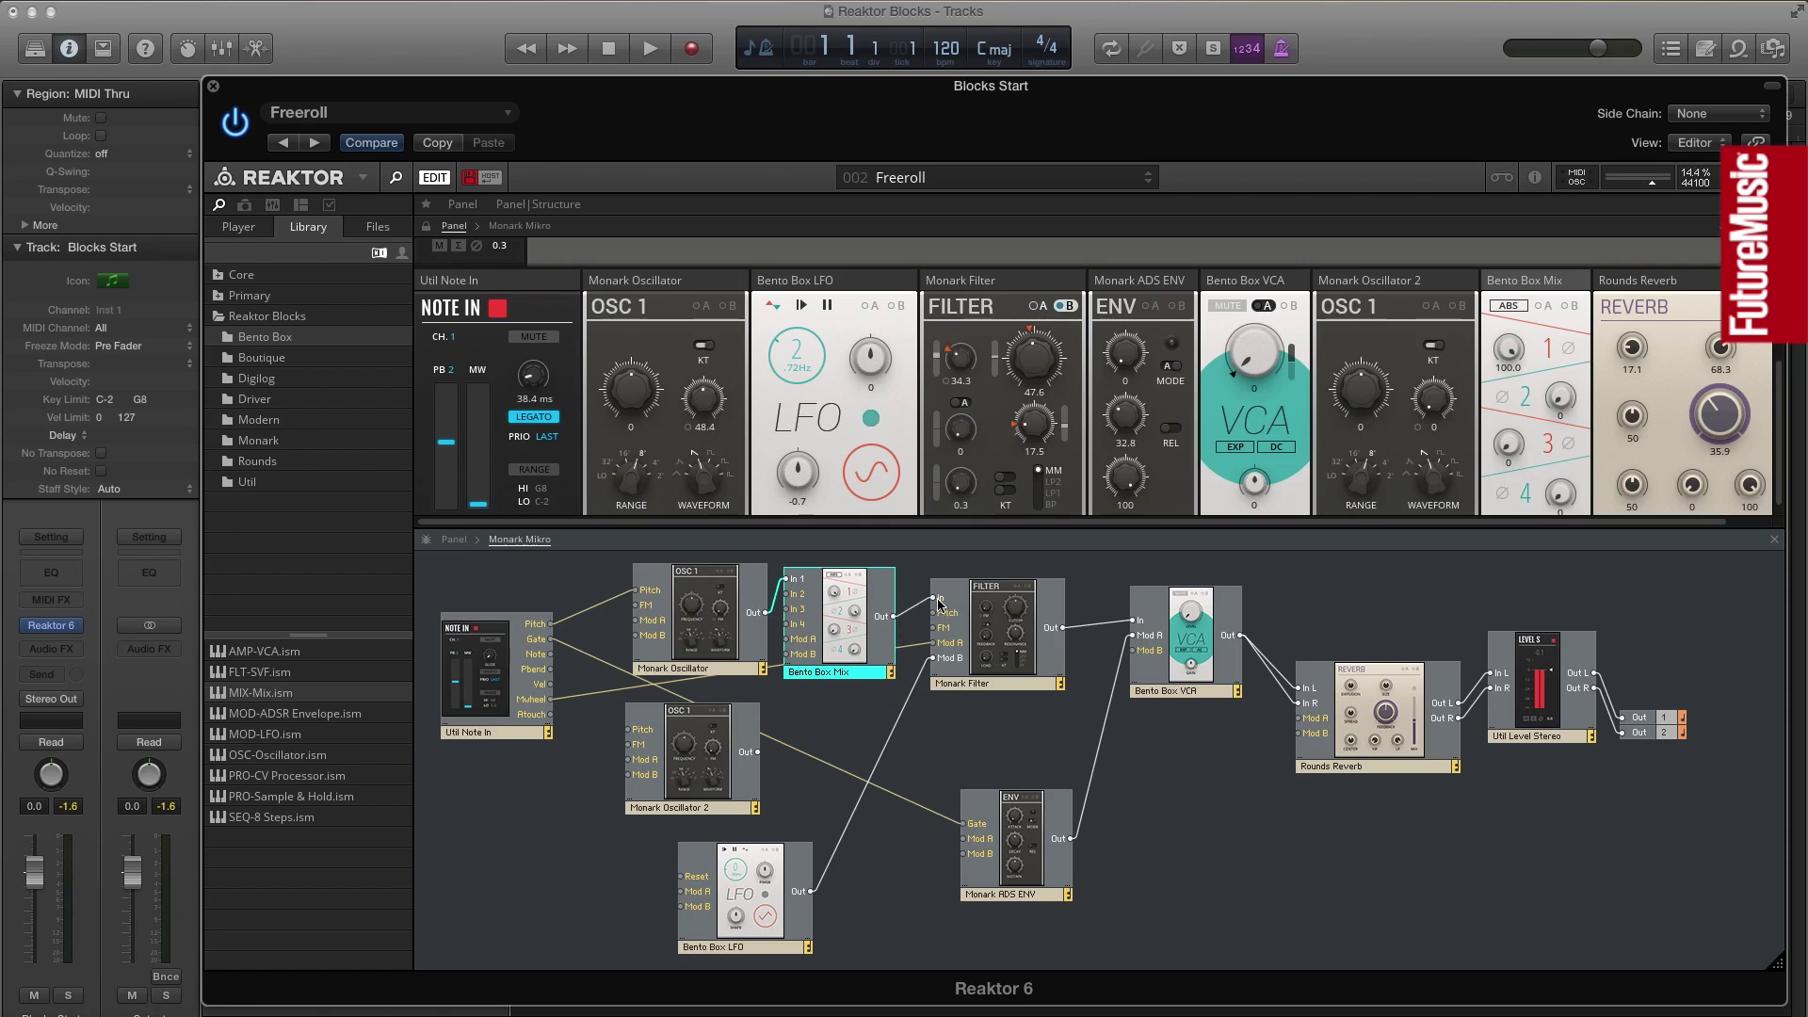
{"action": "left_click_drag", "start_coordinate": [786, 633], "coordinate": [806, 629]}
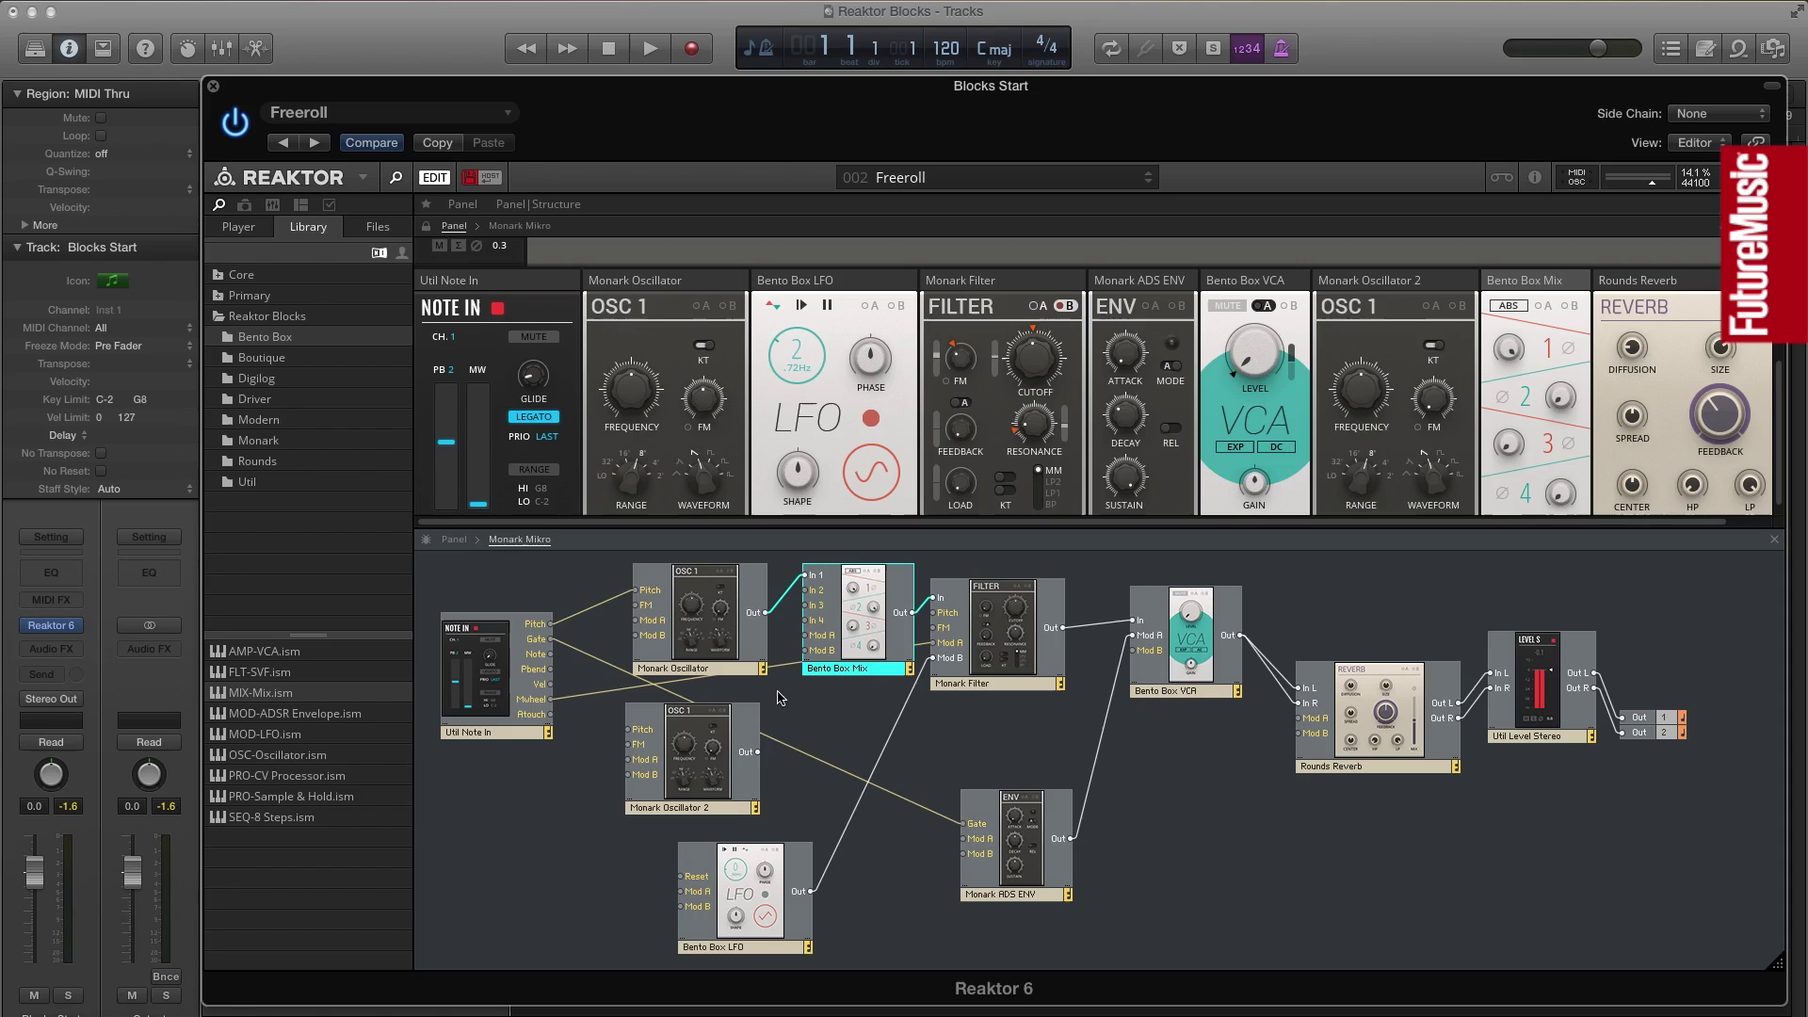
Wire Oscillator 2 into the Mix with Note In pitch, placing its panel beside Oscillator 1.
{"action": "left_click_drag", "start_coordinate": [760, 754], "coordinate": [805, 591]}
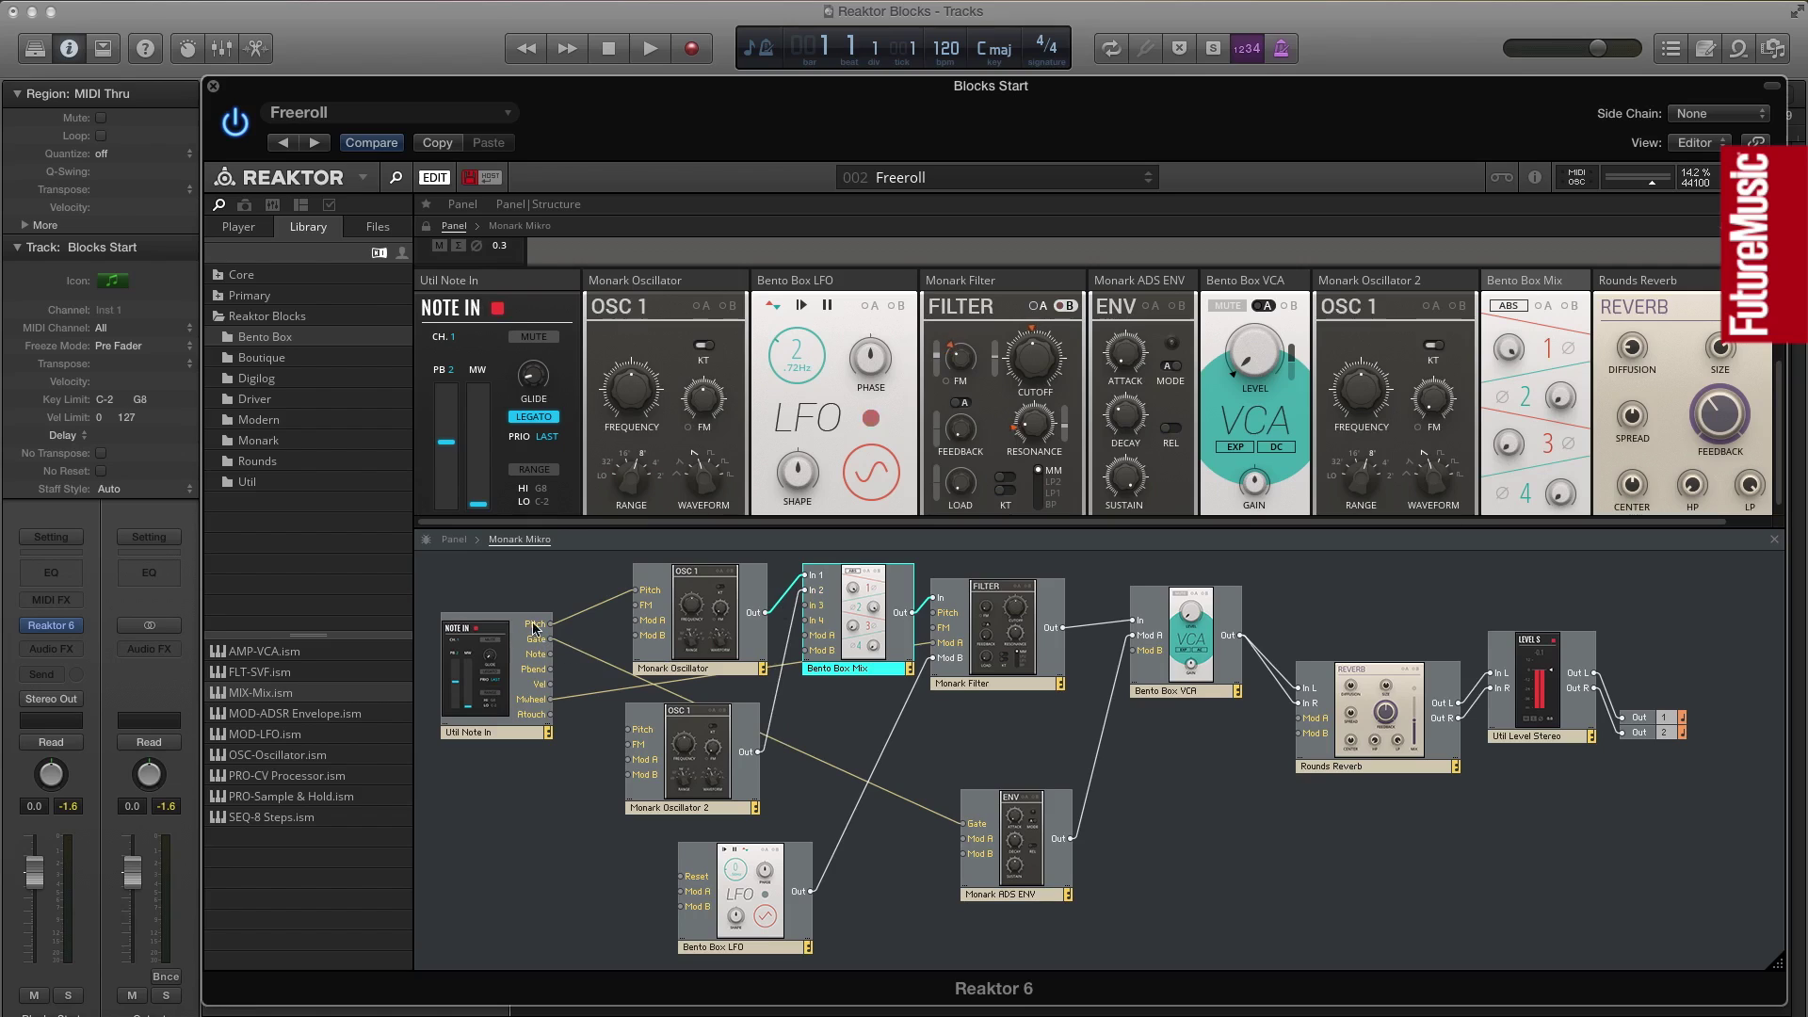
{"action": "left_click_drag", "start_coordinate": [552, 626], "coordinate": [650, 730]}
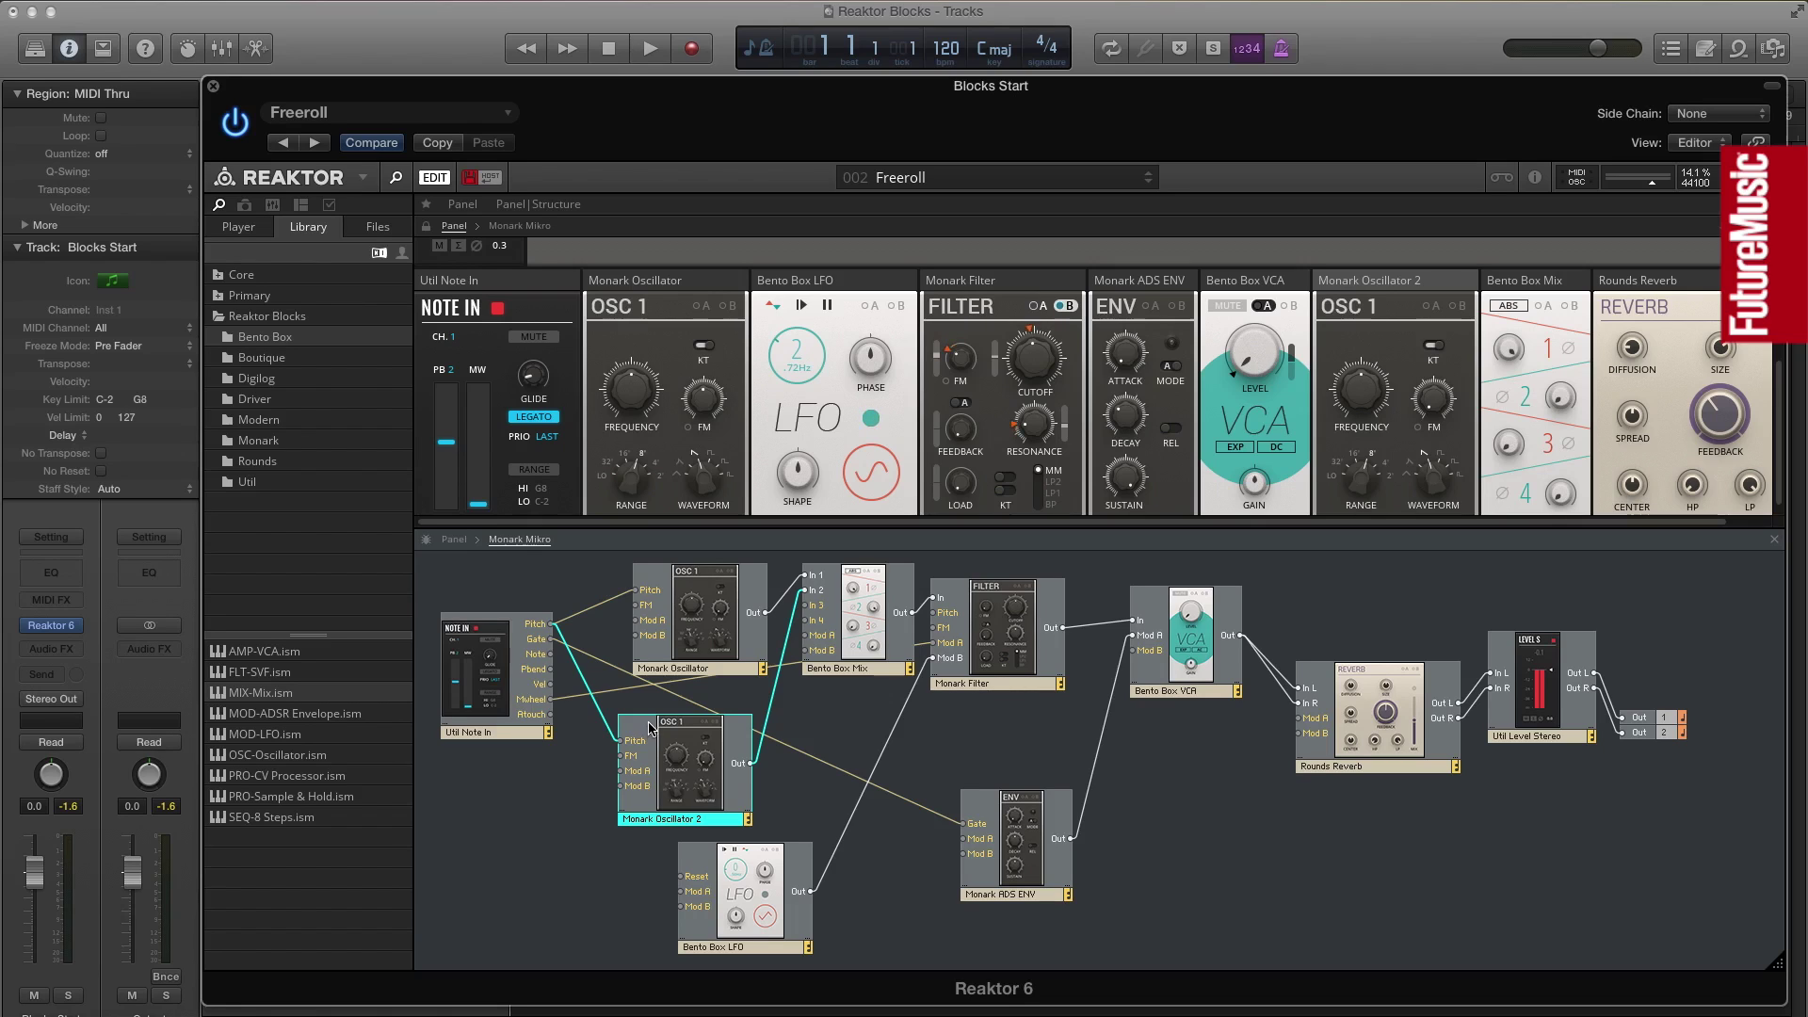
{"action": "left_click_drag", "start_coordinate": [1449, 282], "coordinate": [820, 294]}
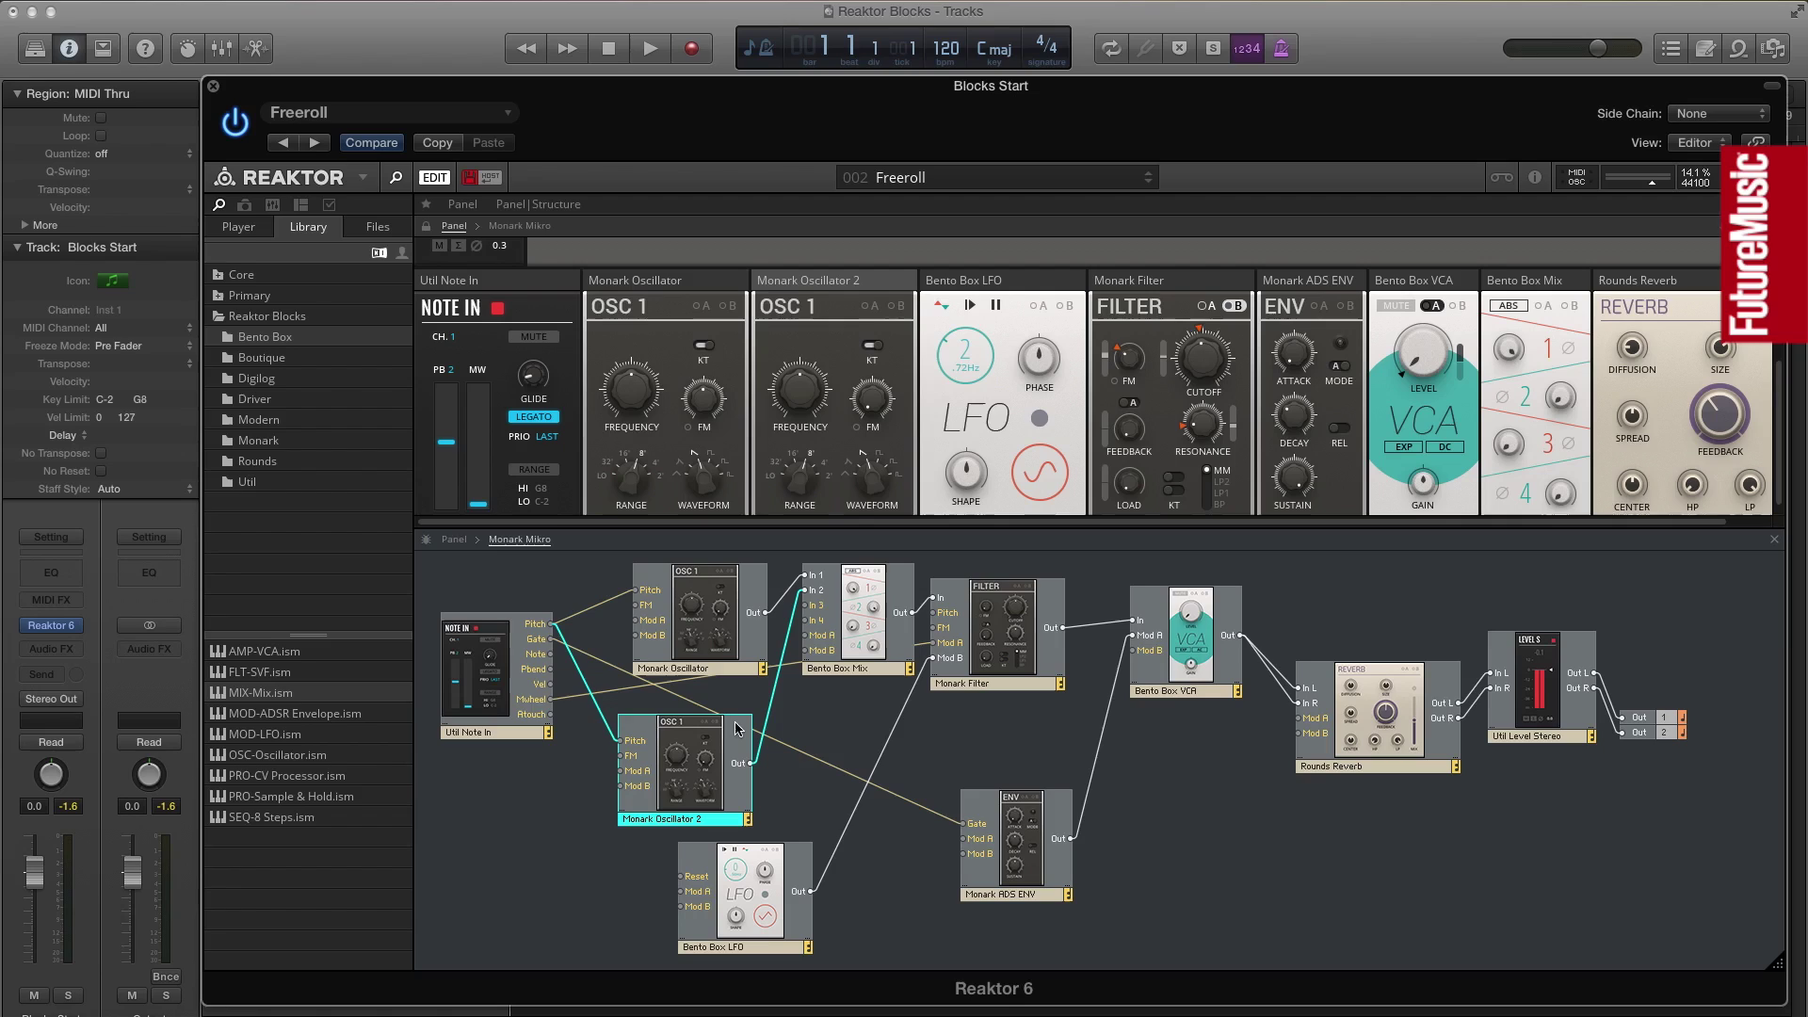
Tune Oscillator 2's frequency to 1.9 and put the Bento Box Mix panel right after it.
{"action": "left_click_drag", "start_coordinate": [737, 727], "coordinate": [752, 718]}
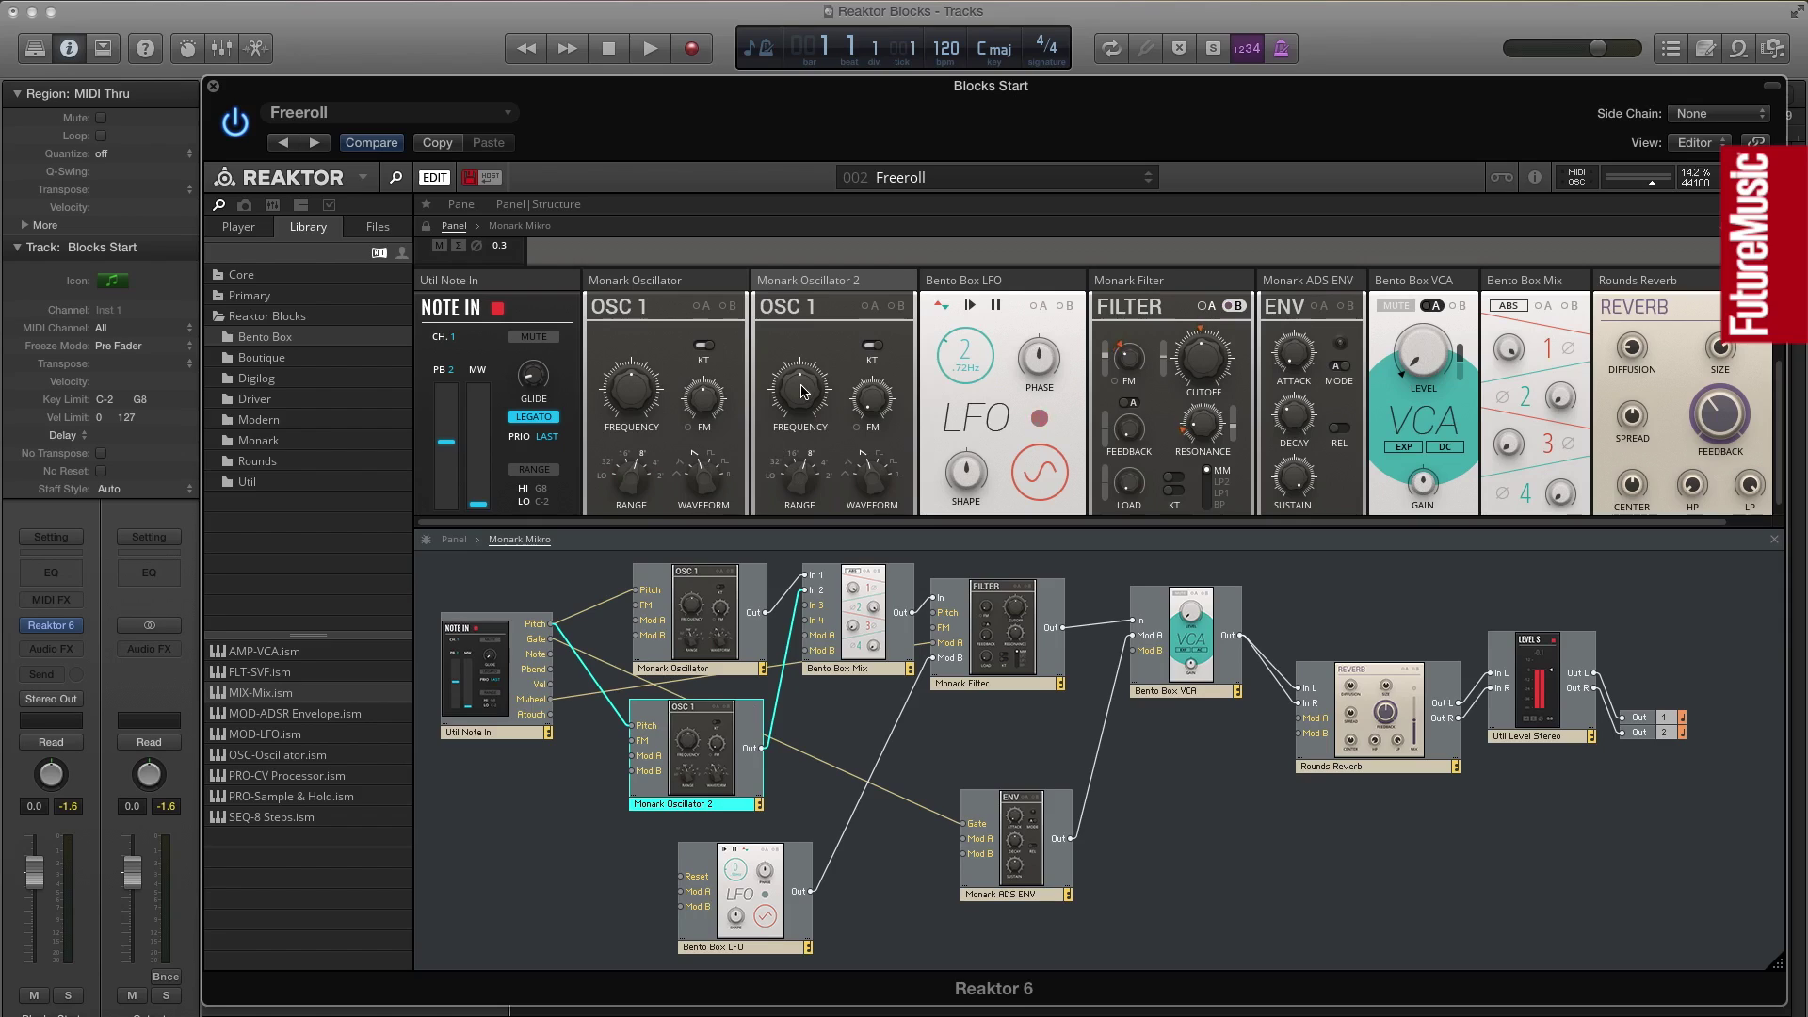
{"action": "left_click_drag", "start_coordinate": [803, 390], "coordinate": [812, 306]}
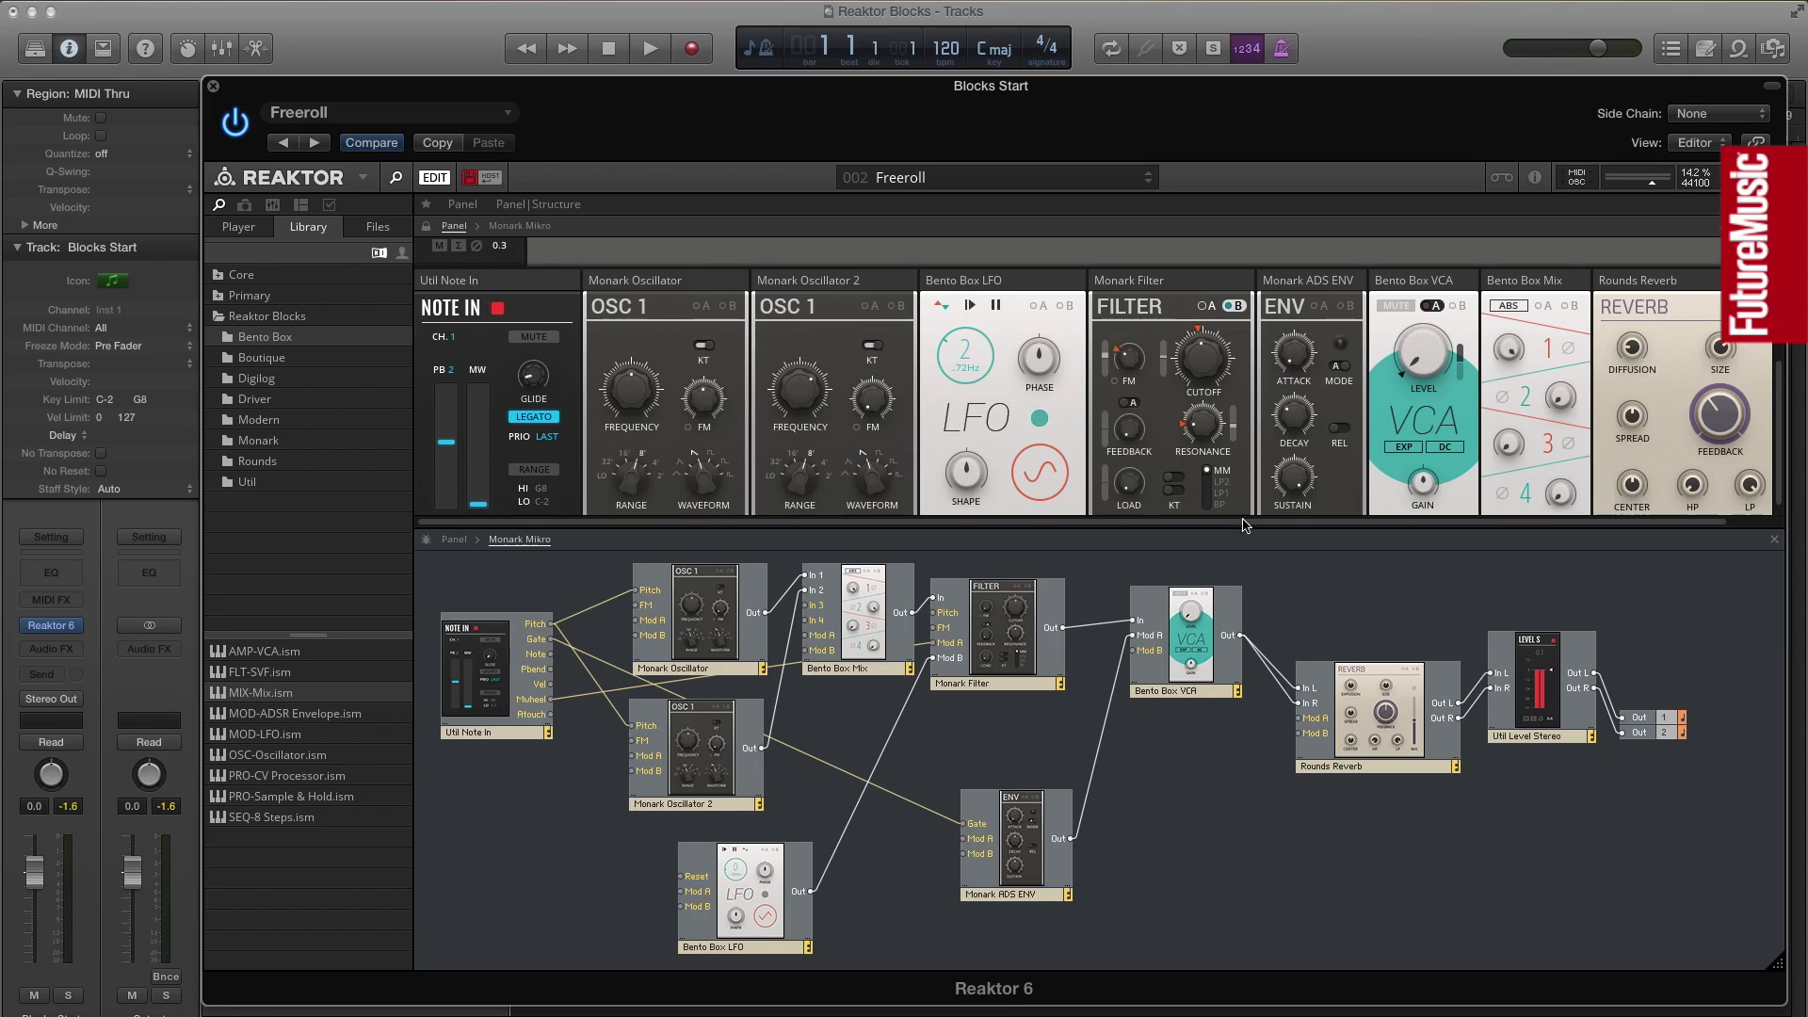
{"action": "left_click_drag", "start_coordinate": [1568, 280], "coordinate": [942, 284]}
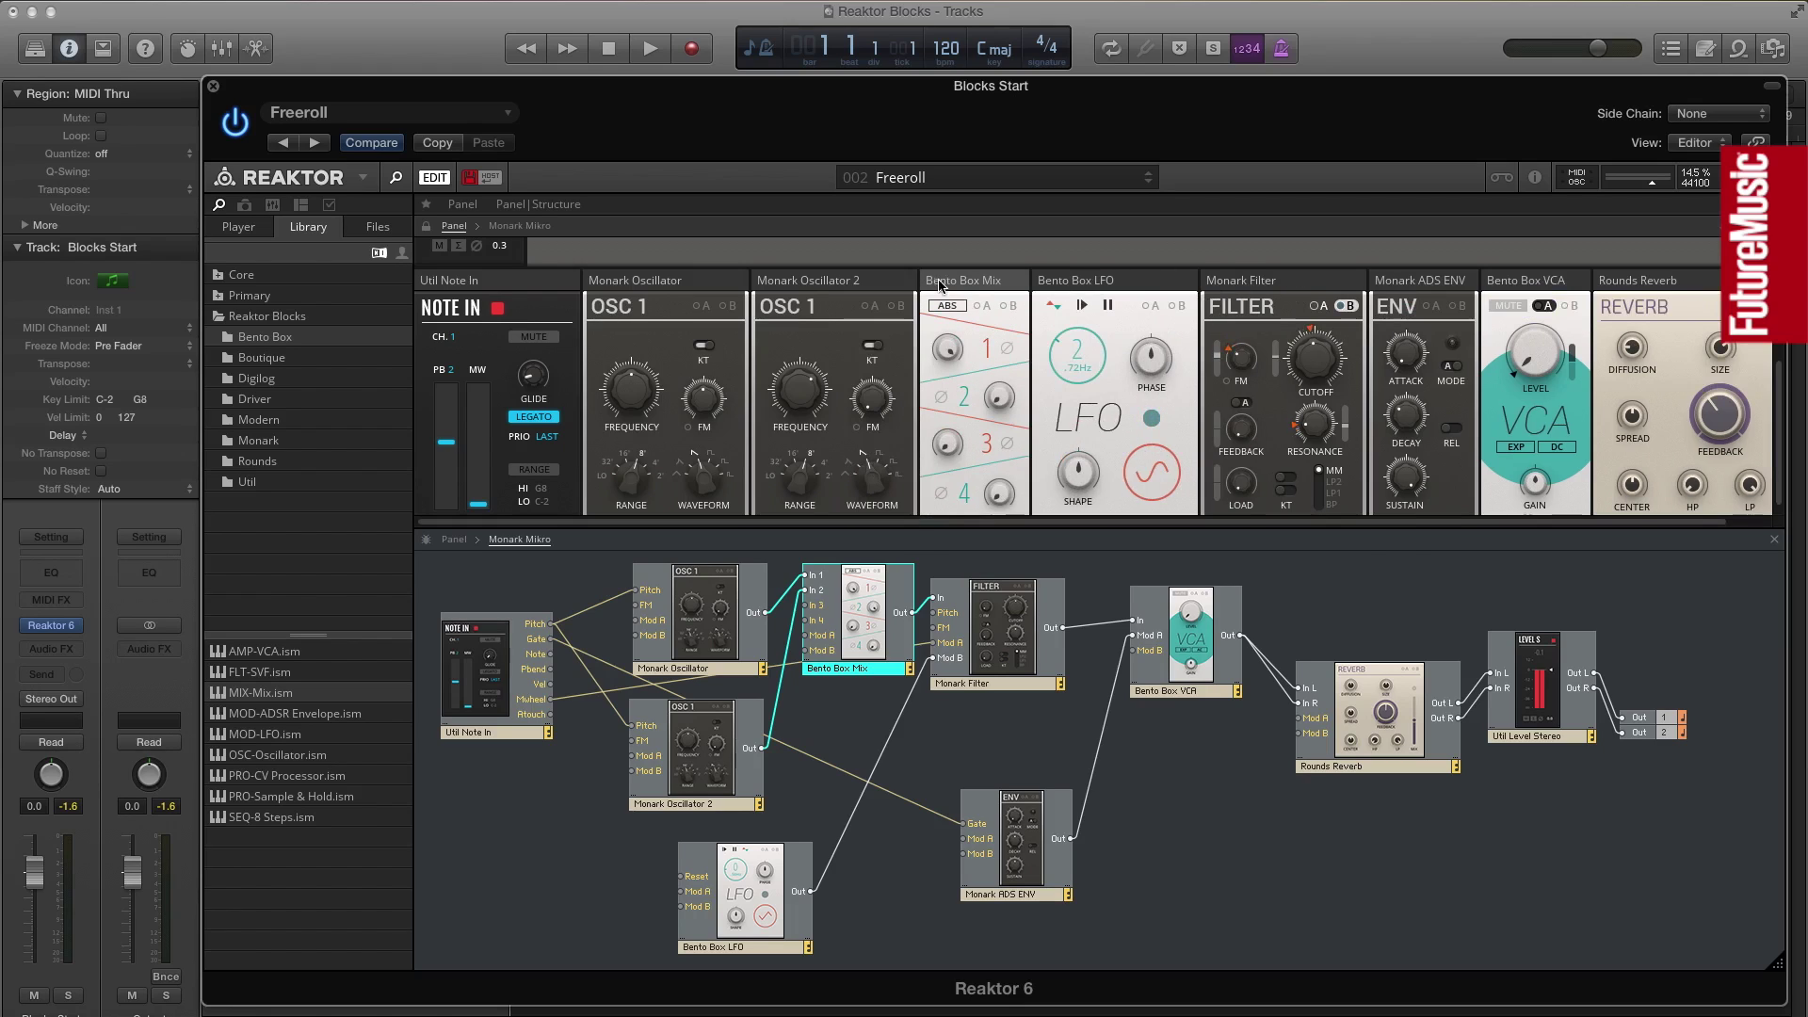
Set Mix channel 2 level to 45.6 and raise Oscillator 2's frequency to about 3.7.
{"action": "left_click", "coordinate": [1006, 397]}
{"action": "left_click_drag", "start_coordinate": [1006, 397], "coordinate": [959, 243]}
{"action": "left_click_drag", "start_coordinate": [807, 364], "coordinate": [799, 324]}
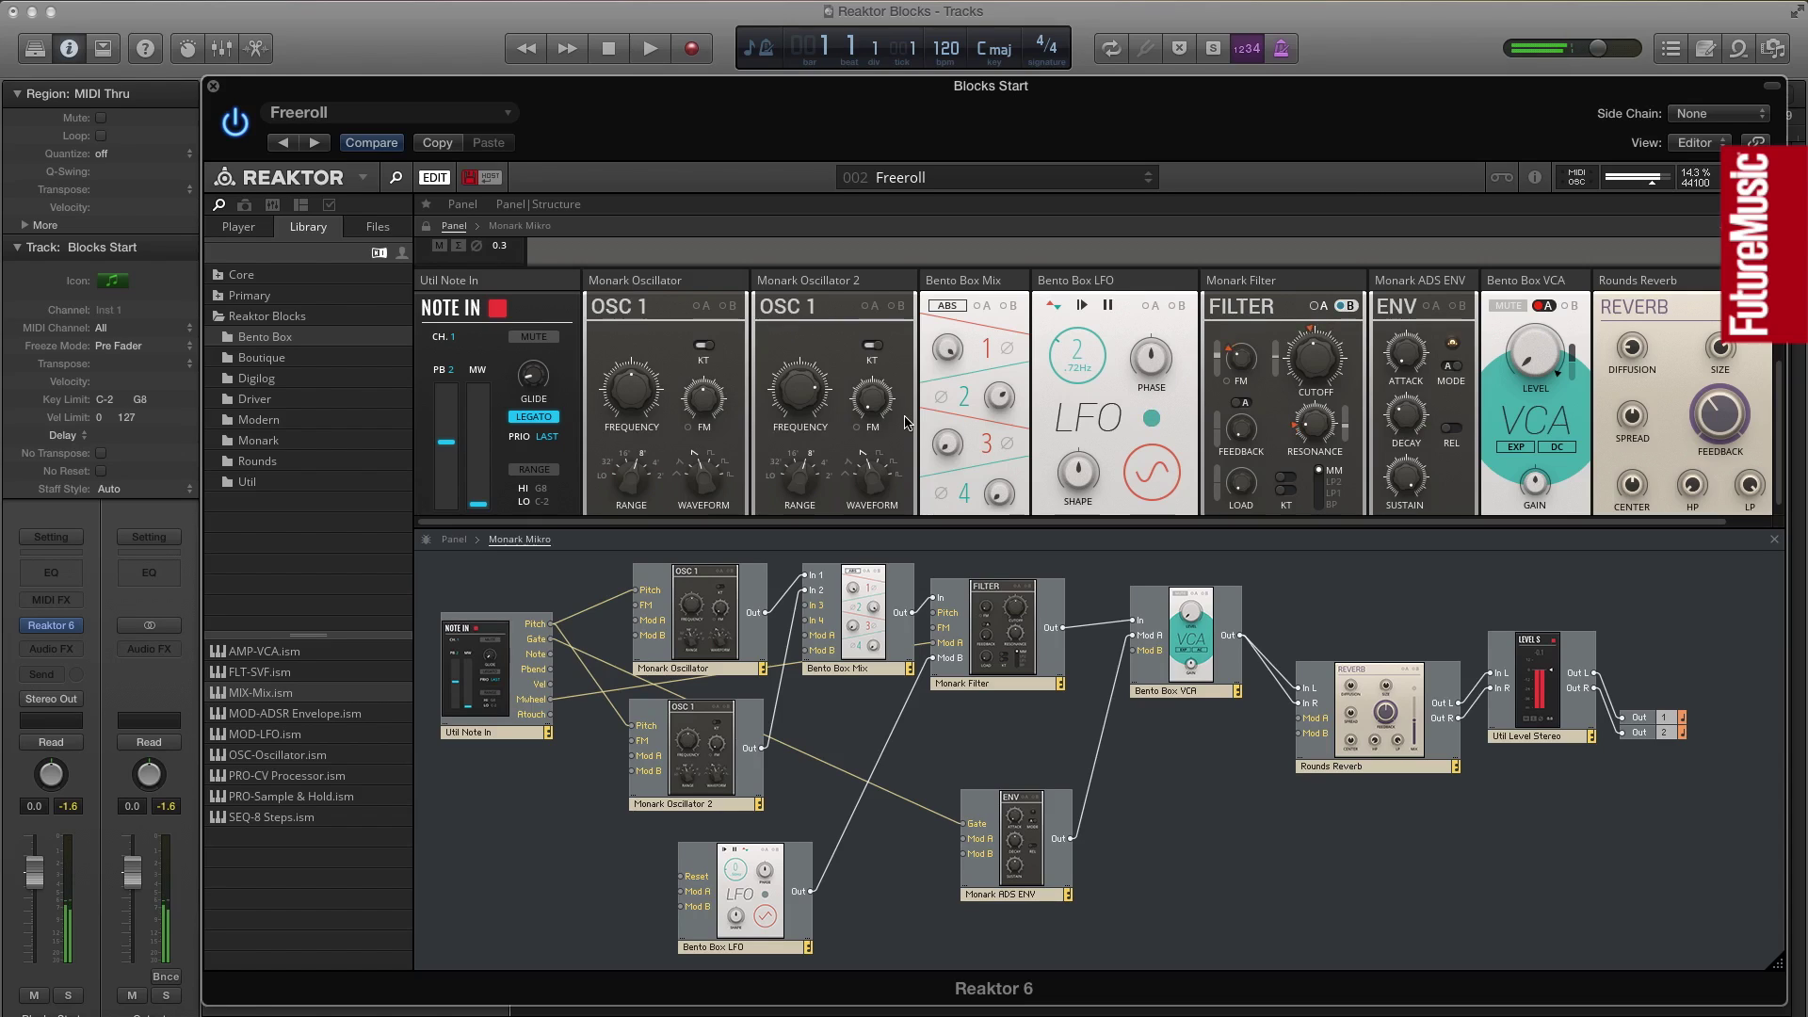